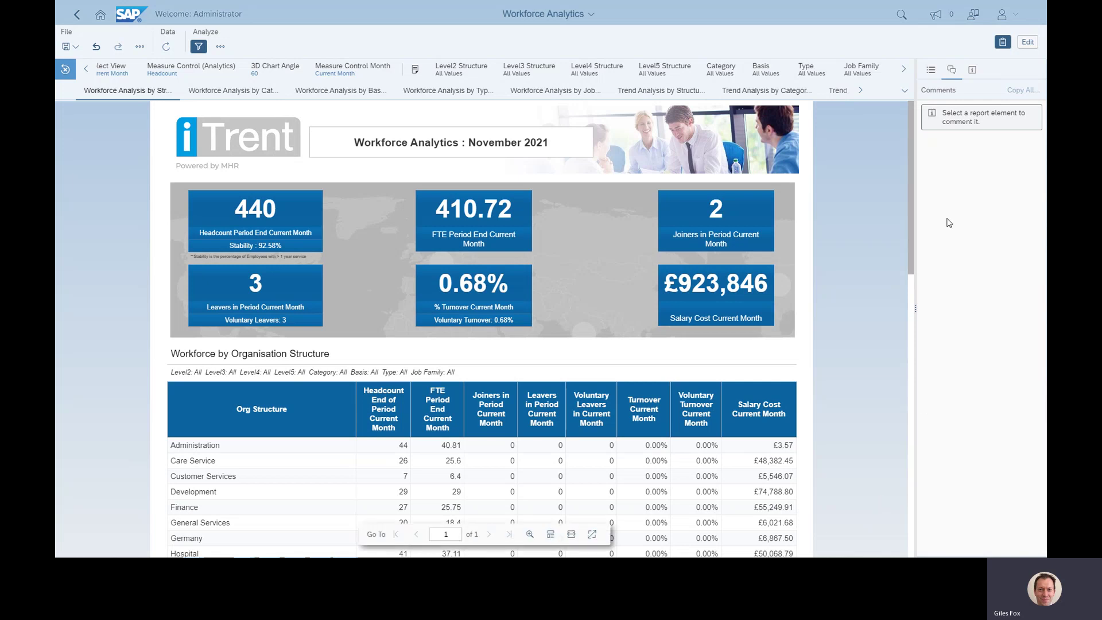
- Look through the report's available filters and controls, including the values offered by the Basis filter
click(905, 91)
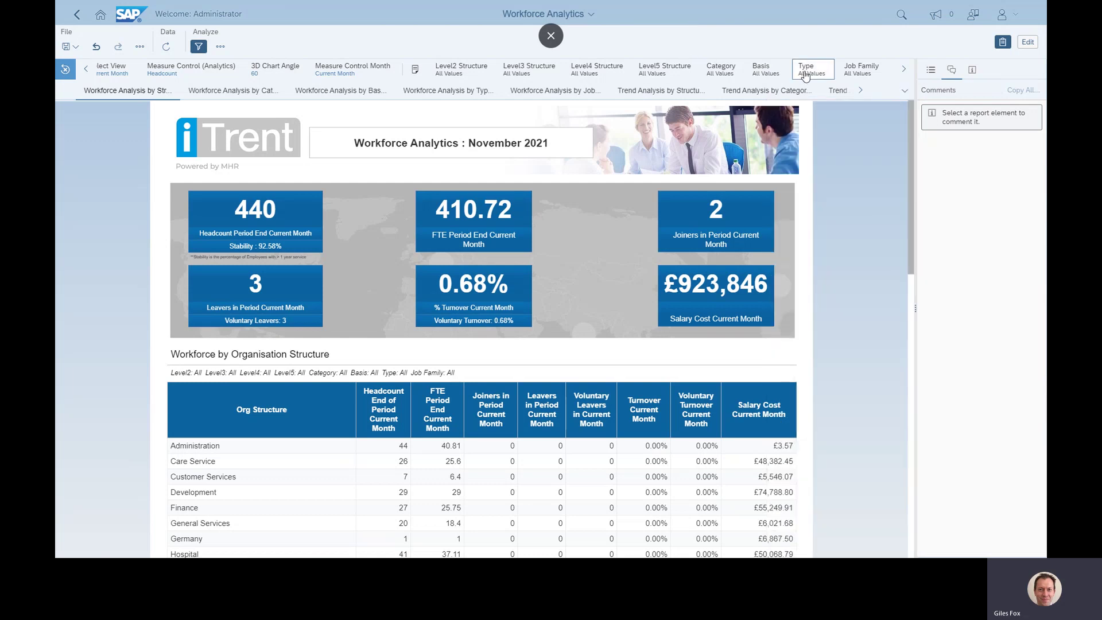
click(904, 69)
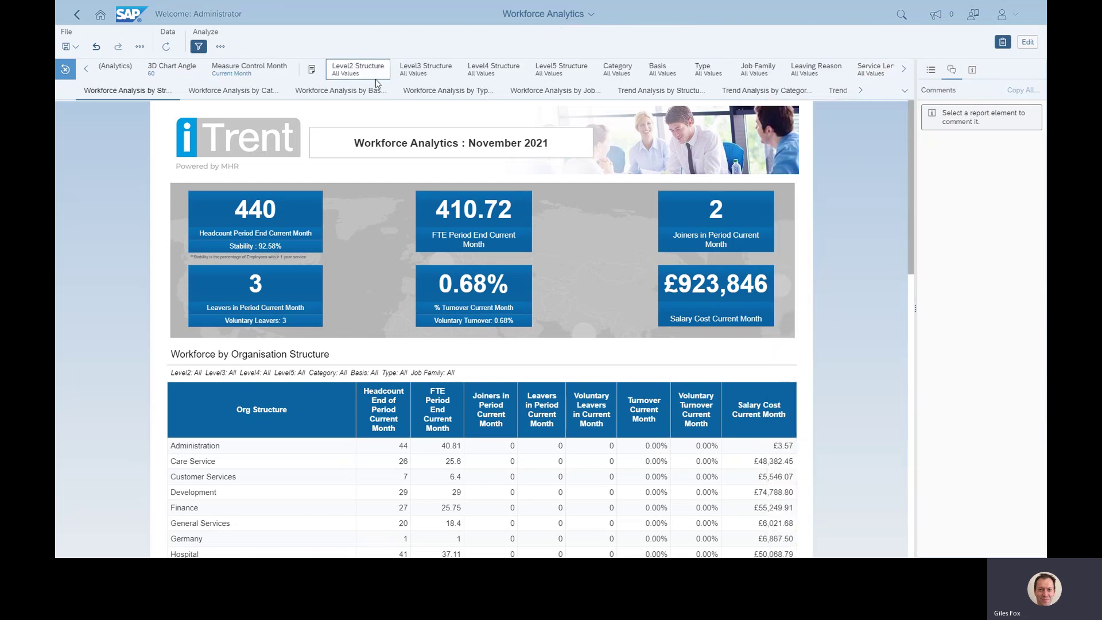
click(654, 70)
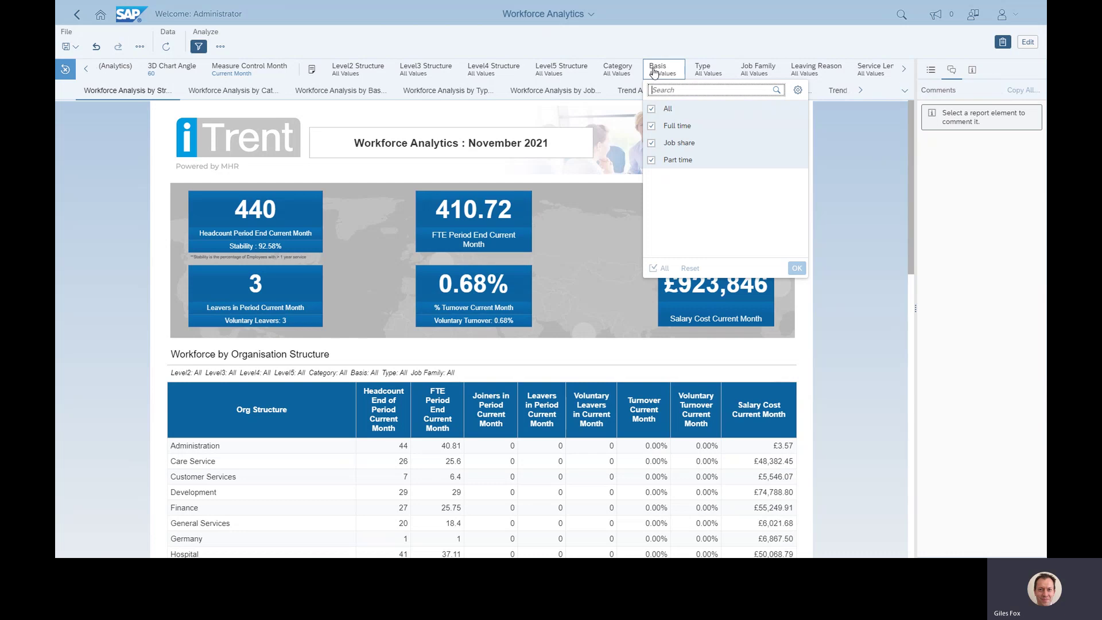
click(624, 51)
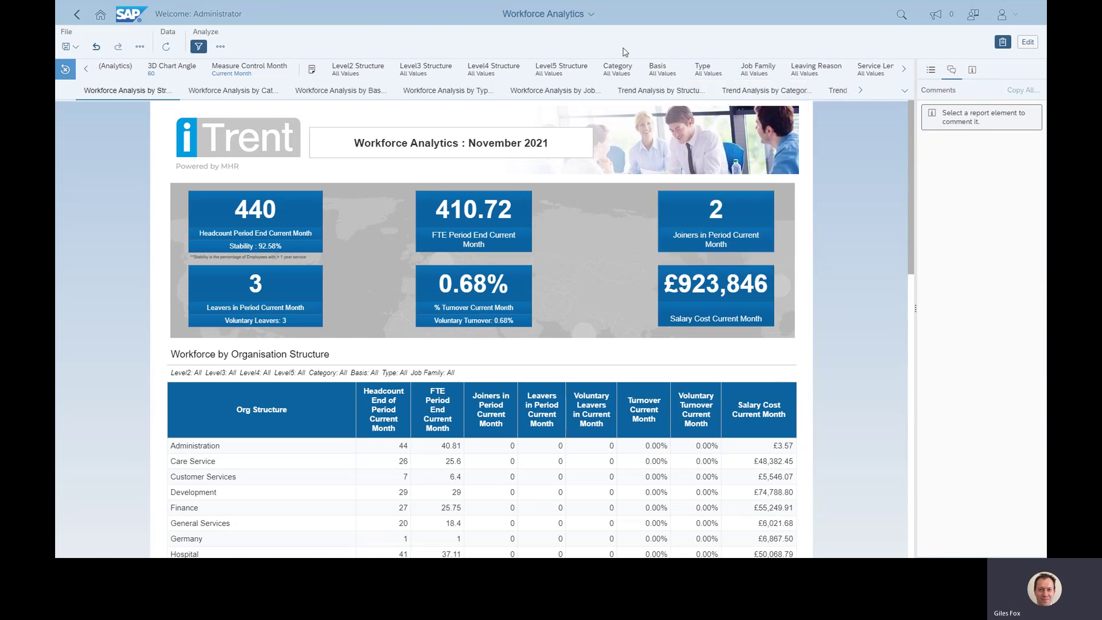
click(88, 70)
click(89, 70)
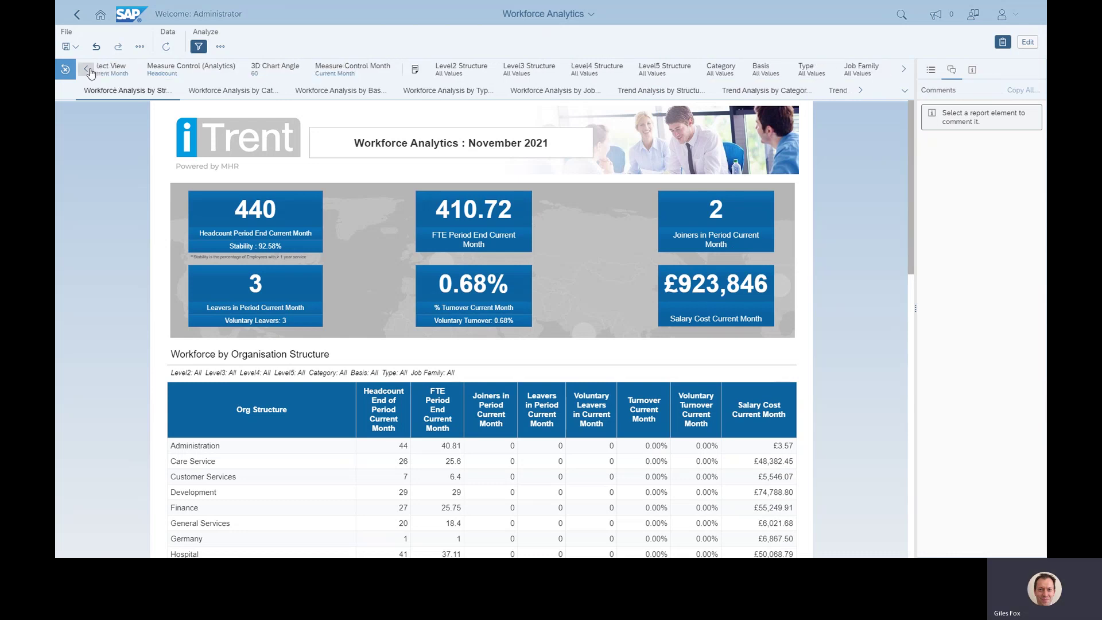
mouse_move(127, 104)
mouse_move(400, 237)
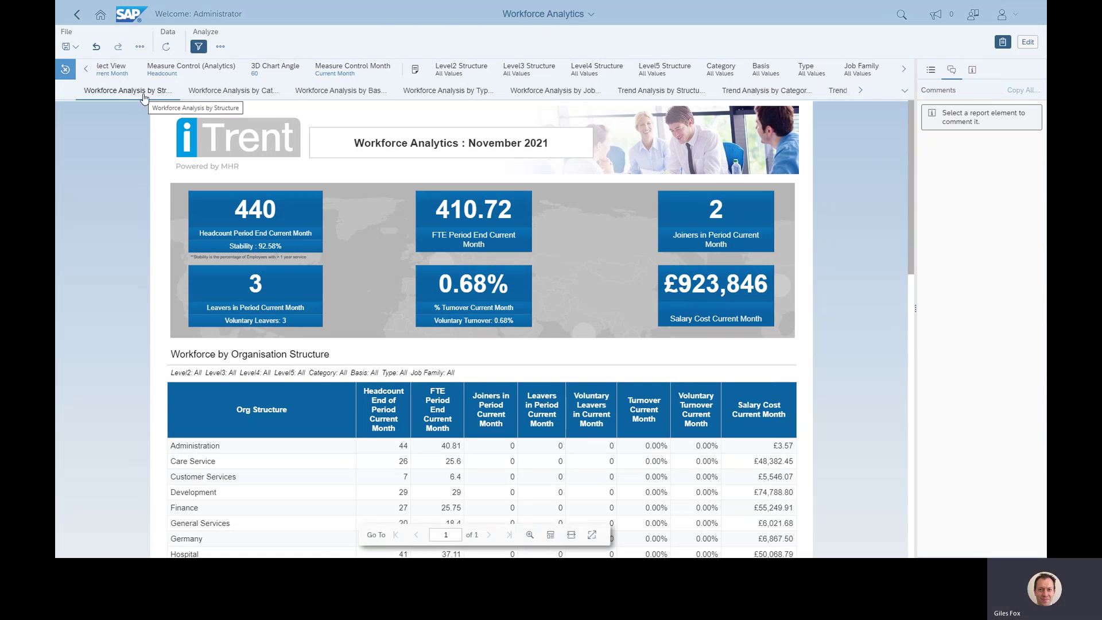
- Drill the organisation structure table down into Human Resources and further into HR Administration
drag(912, 204, 907, 313)
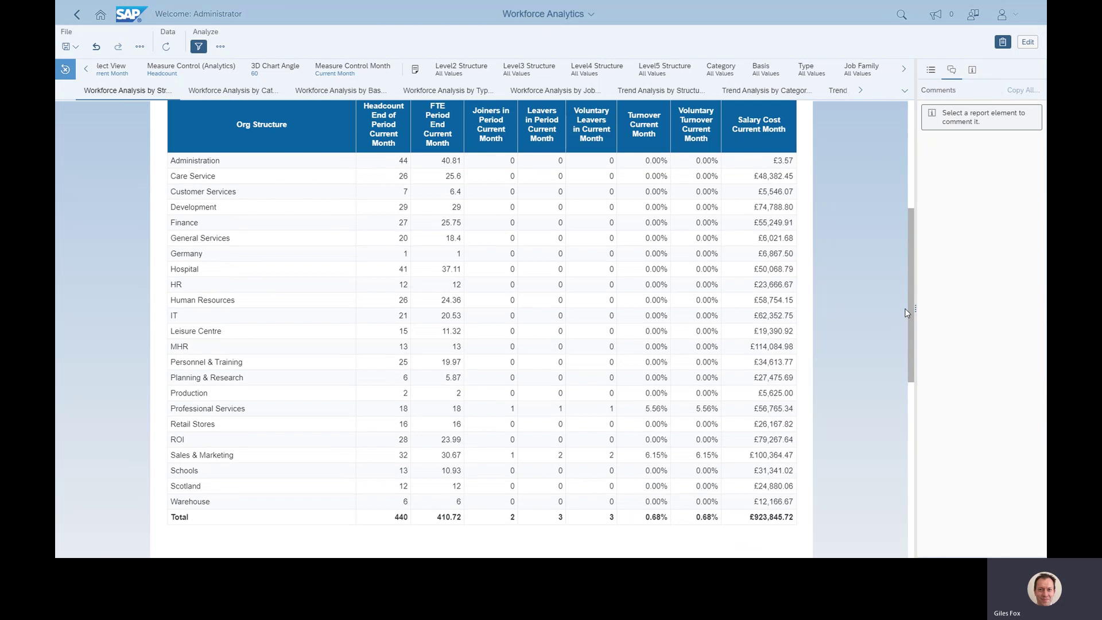
click(194, 303)
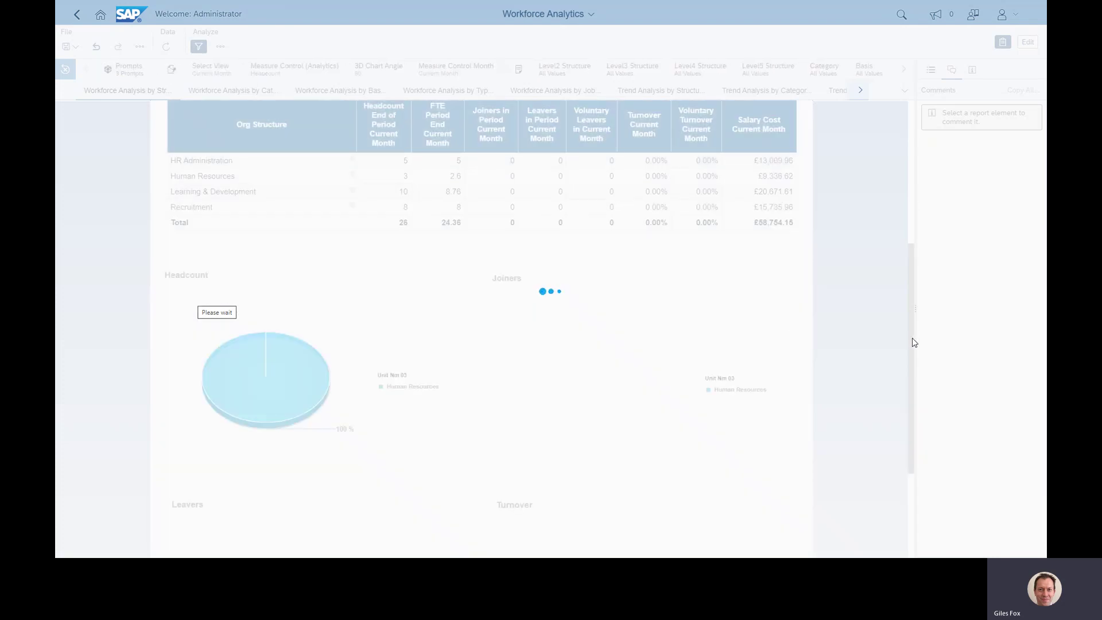
drag(912, 338, 913, 223)
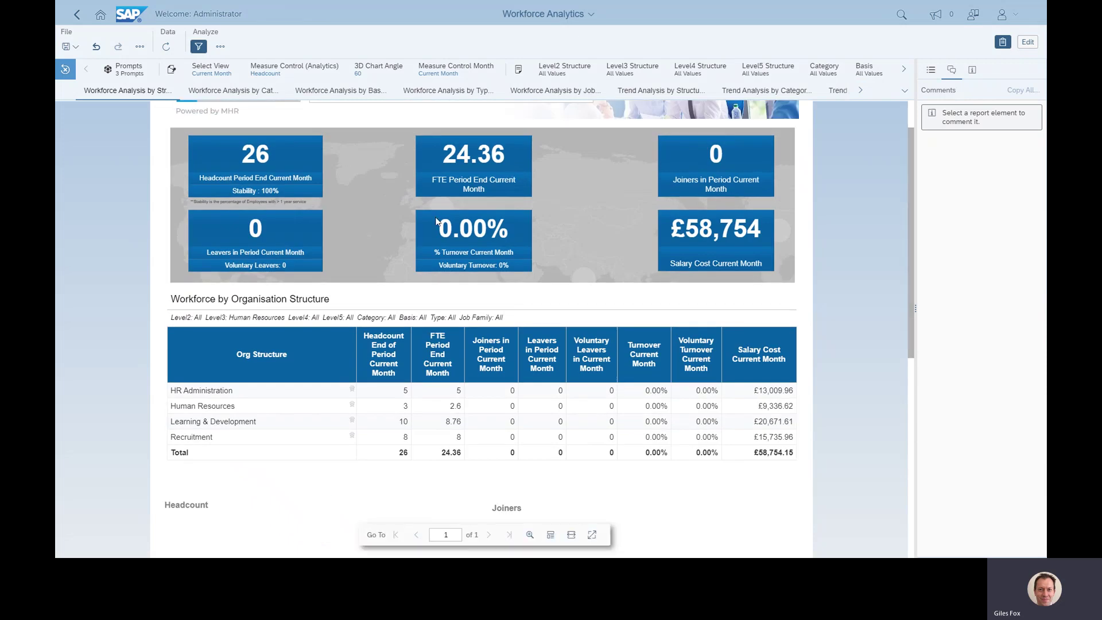
click(211, 396)
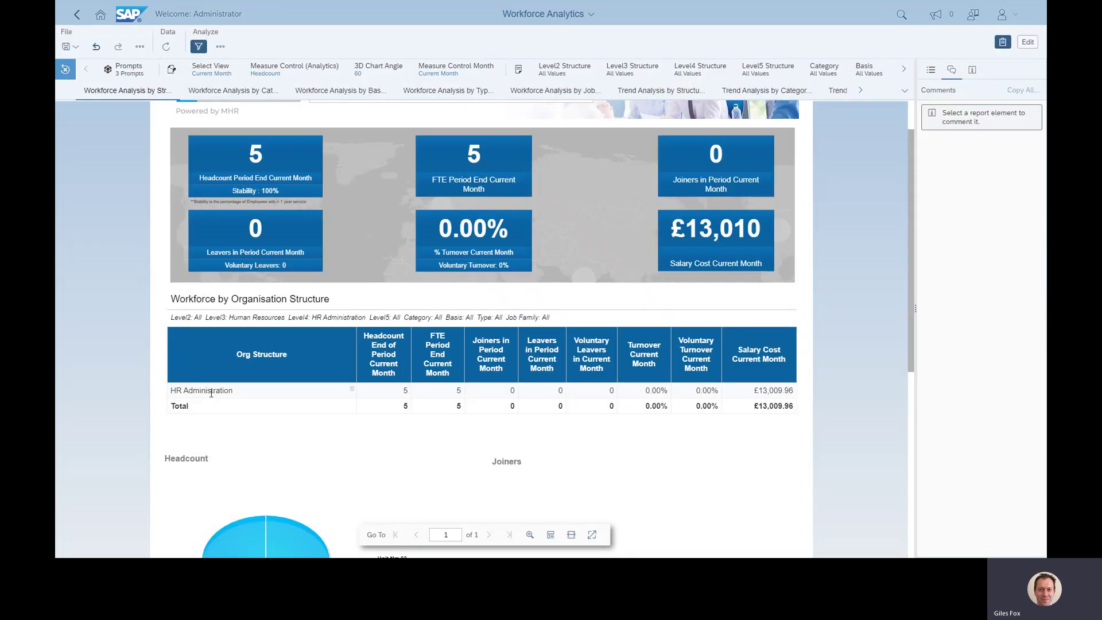
- Drill the organisation structure back up to the top level and check the Select View options without changing them
click(353, 393)
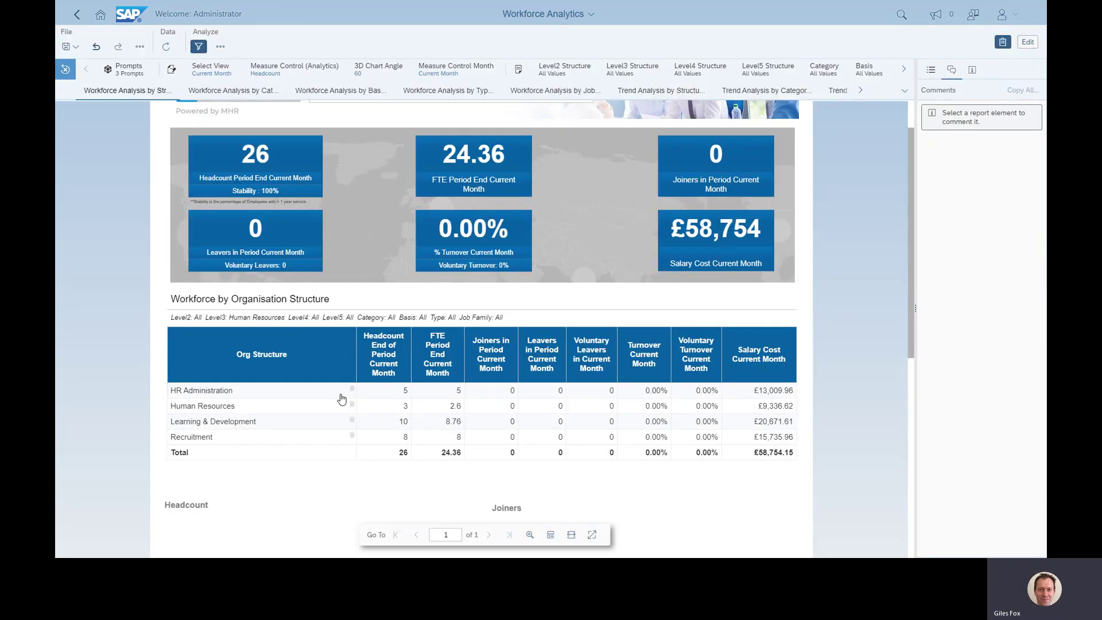
click(351, 390)
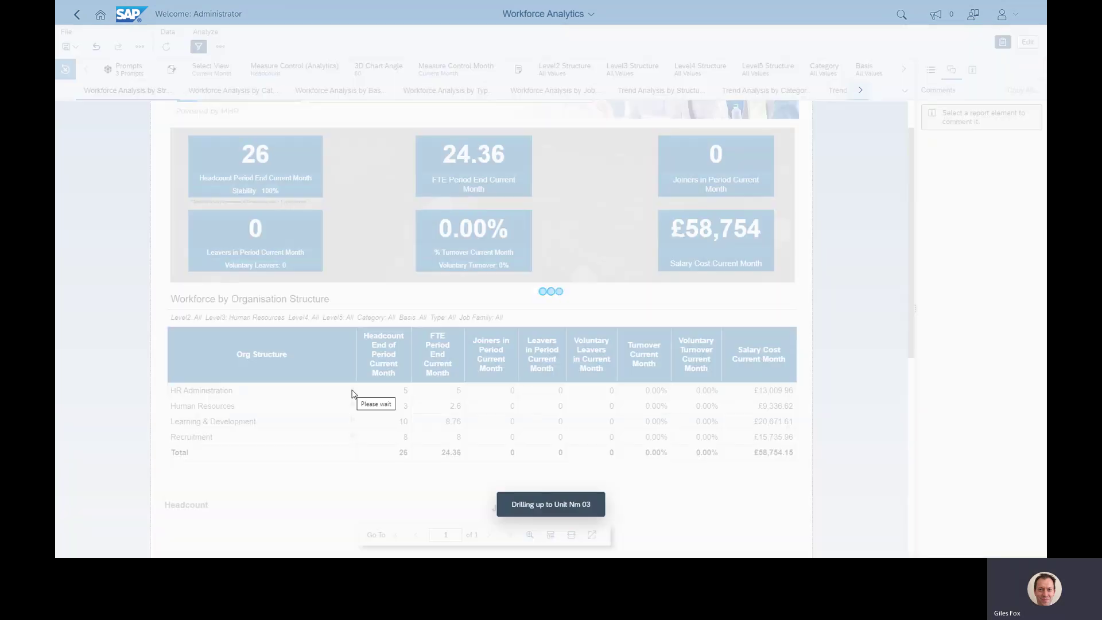
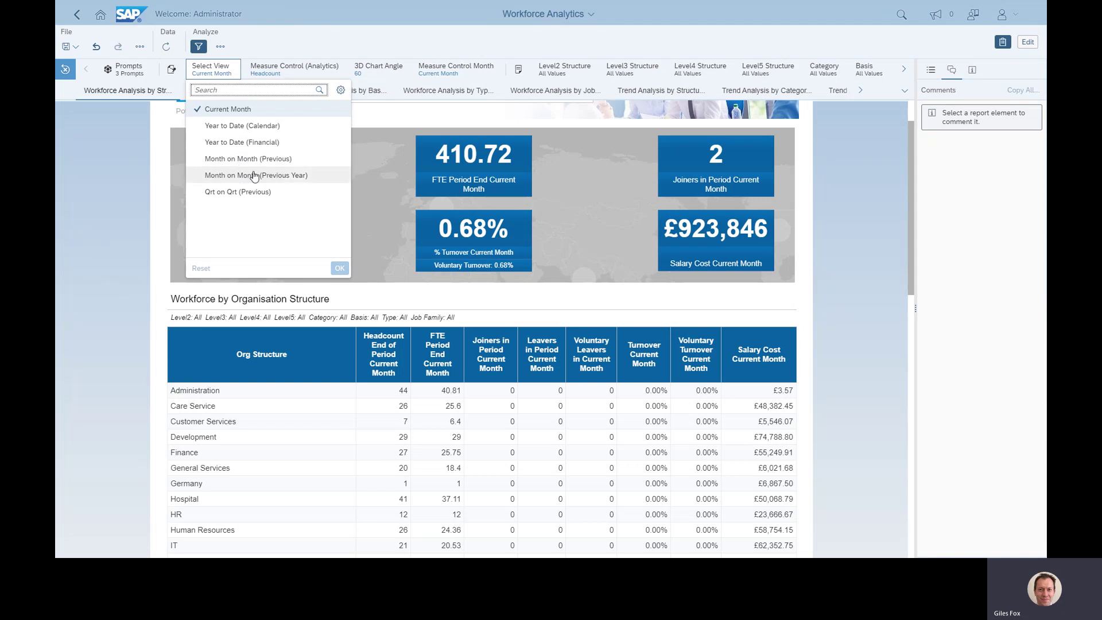
click(395, 121)
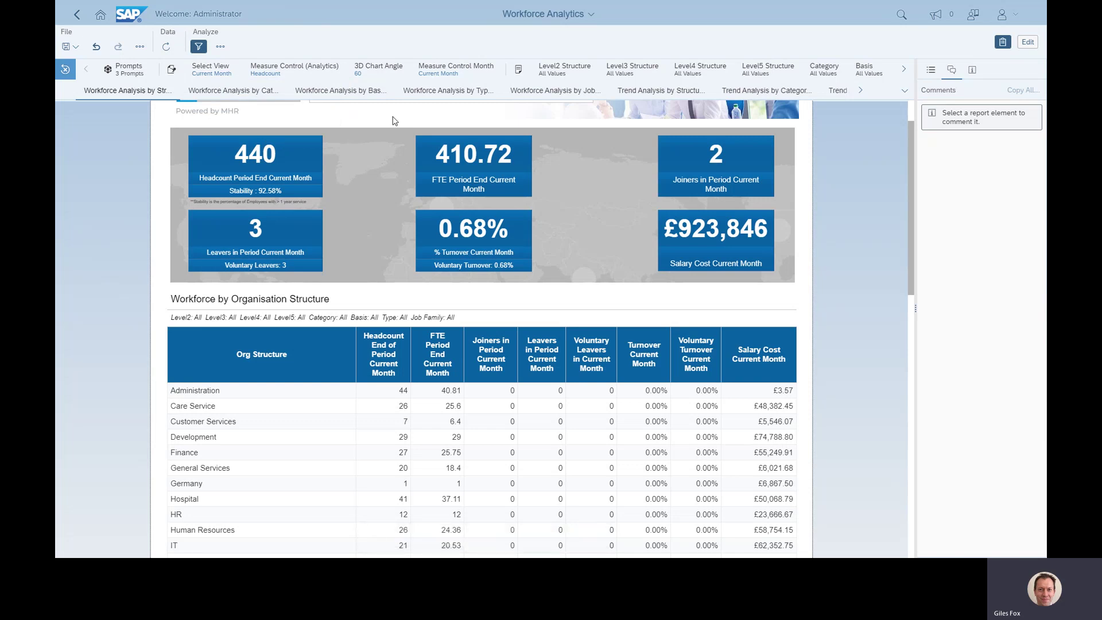
- Open the Workforce Analysis by Type report and bring the remaining filters into view
click(905, 90)
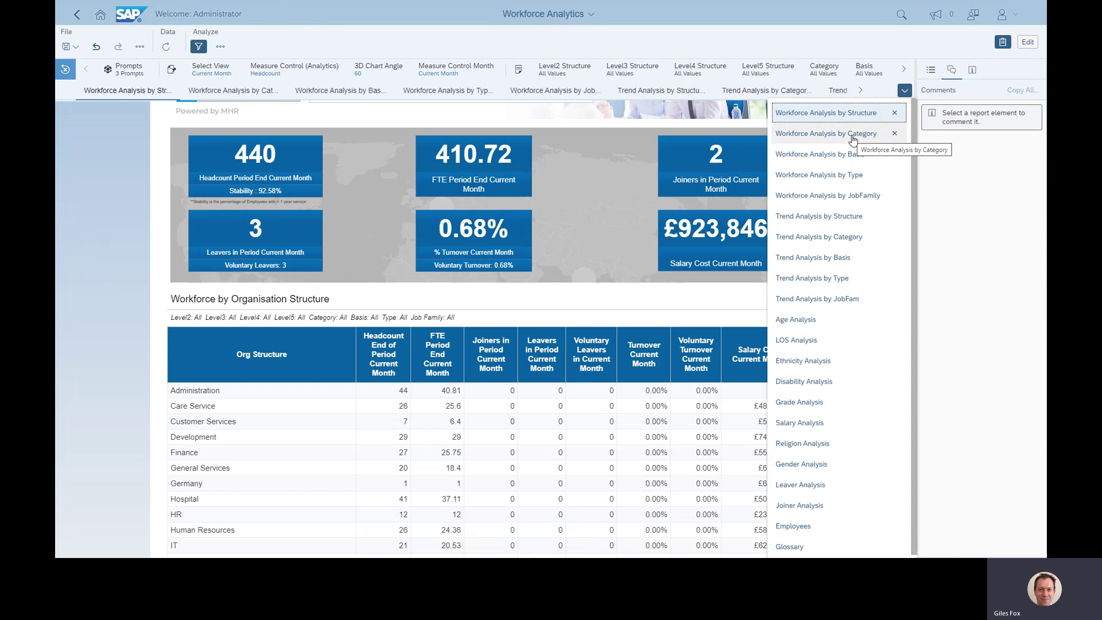
click(837, 174)
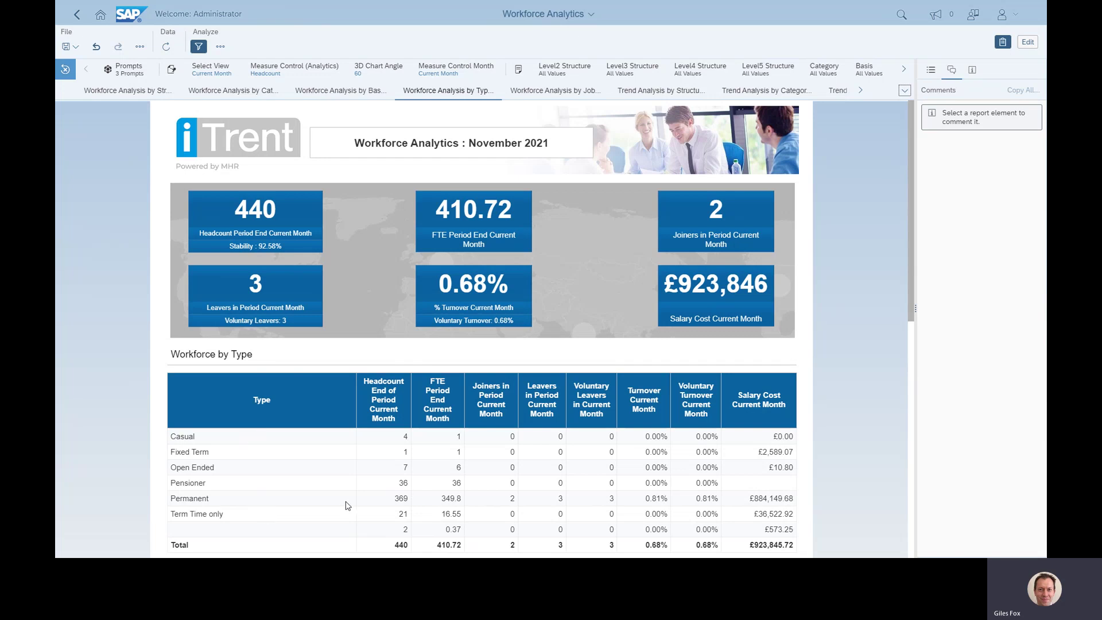
click(904, 69)
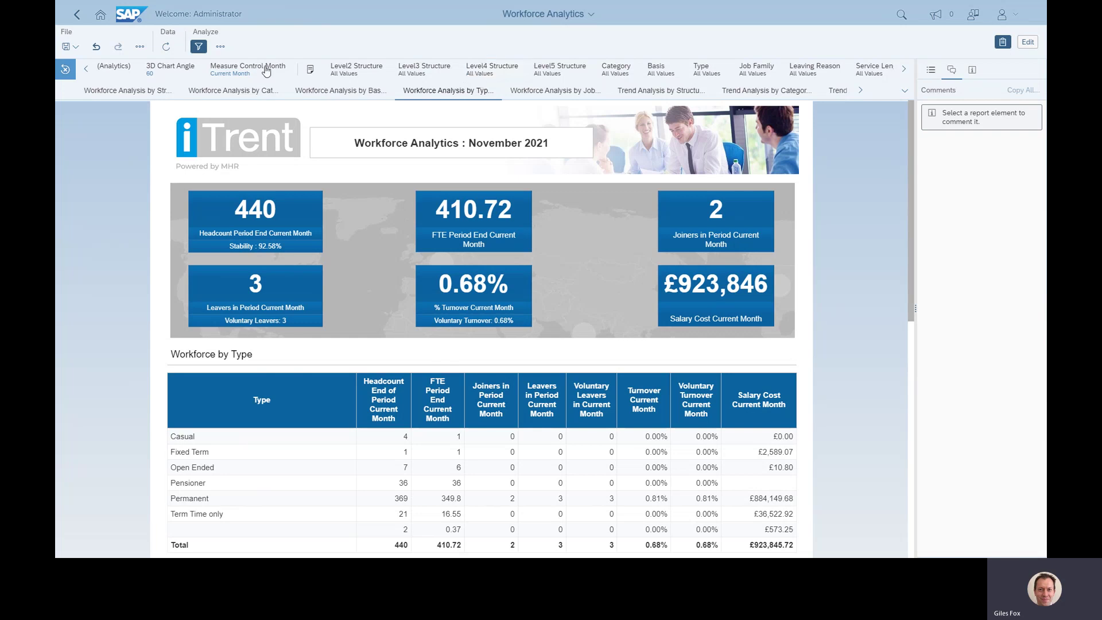
- Examine the export formats and the reports selectable for Excel, and close the export dialog without exporting
click(140, 47)
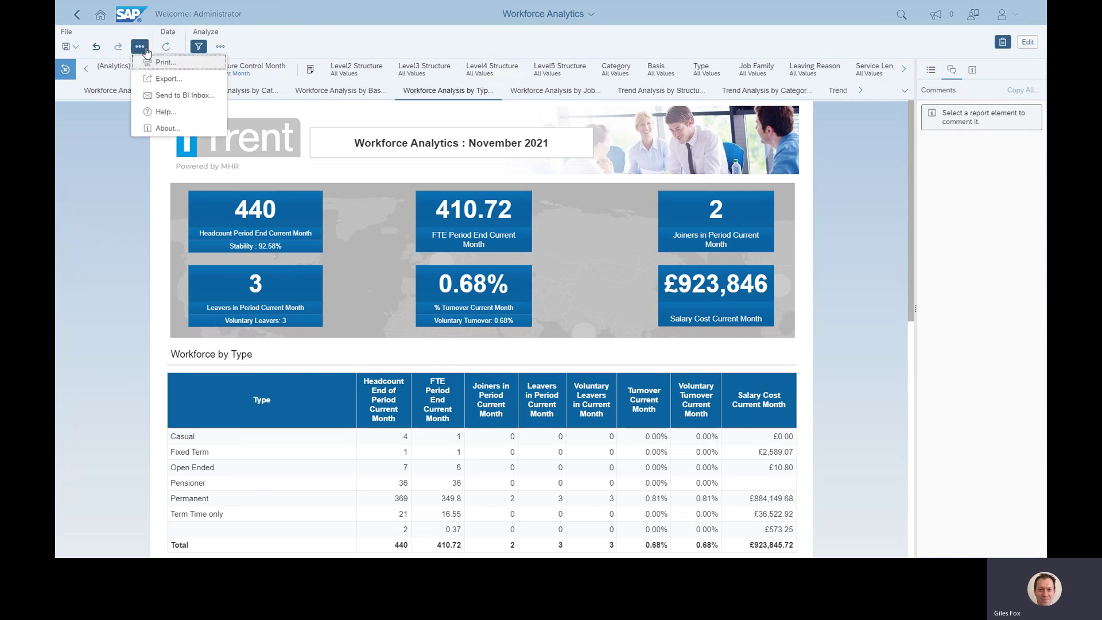
click(169, 79)
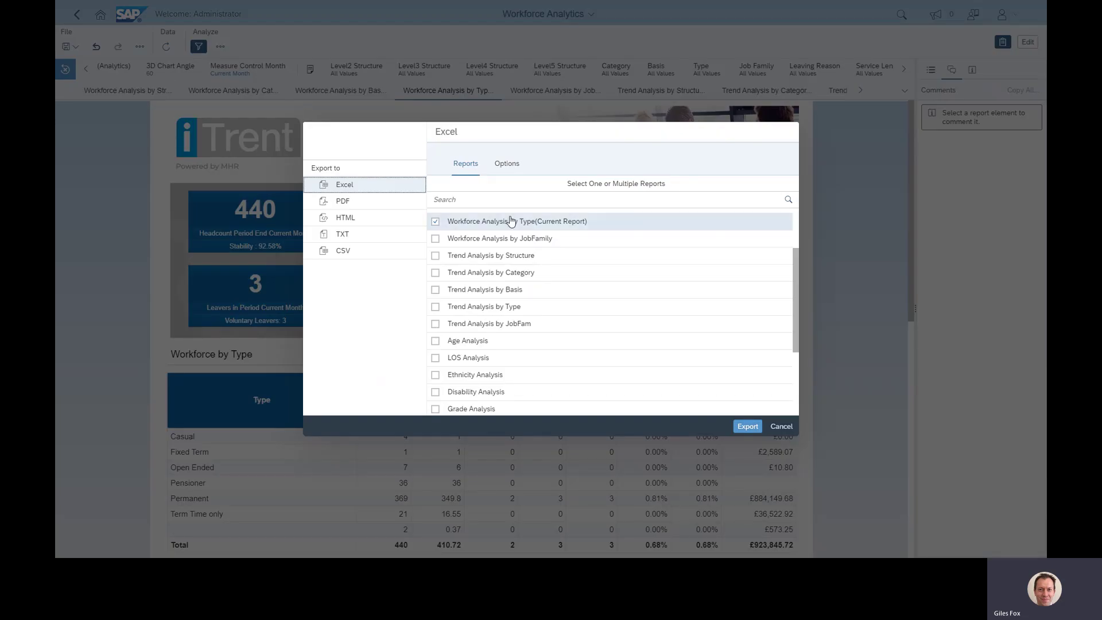
click(781, 427)
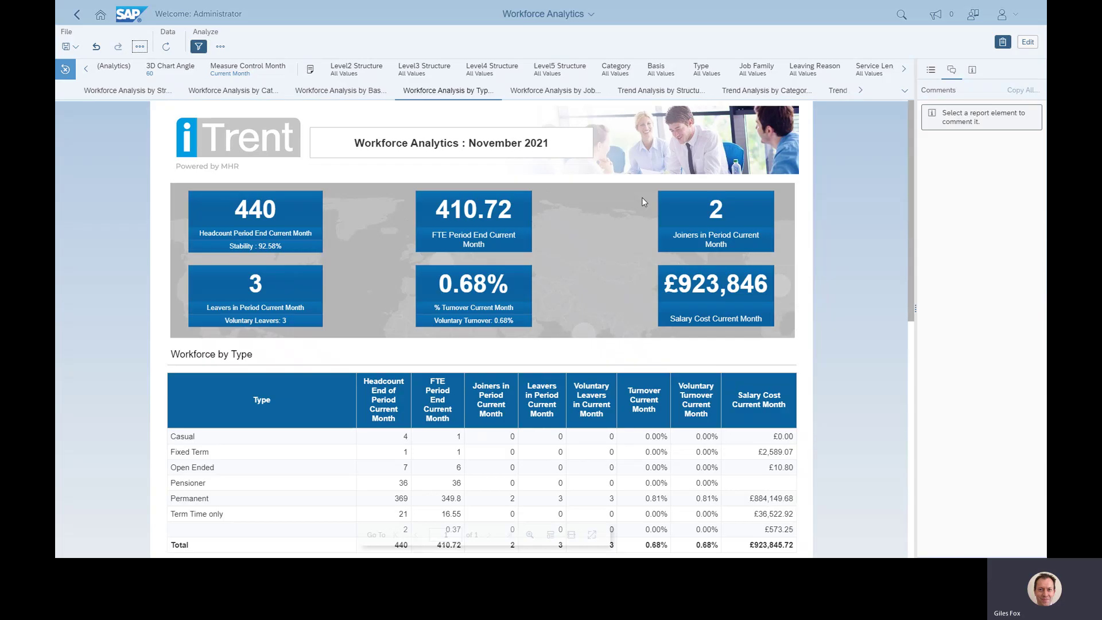
- Open the Trend Analysis by Structure report and review its monthly headcount table and stacked area chart
click(649, 94)
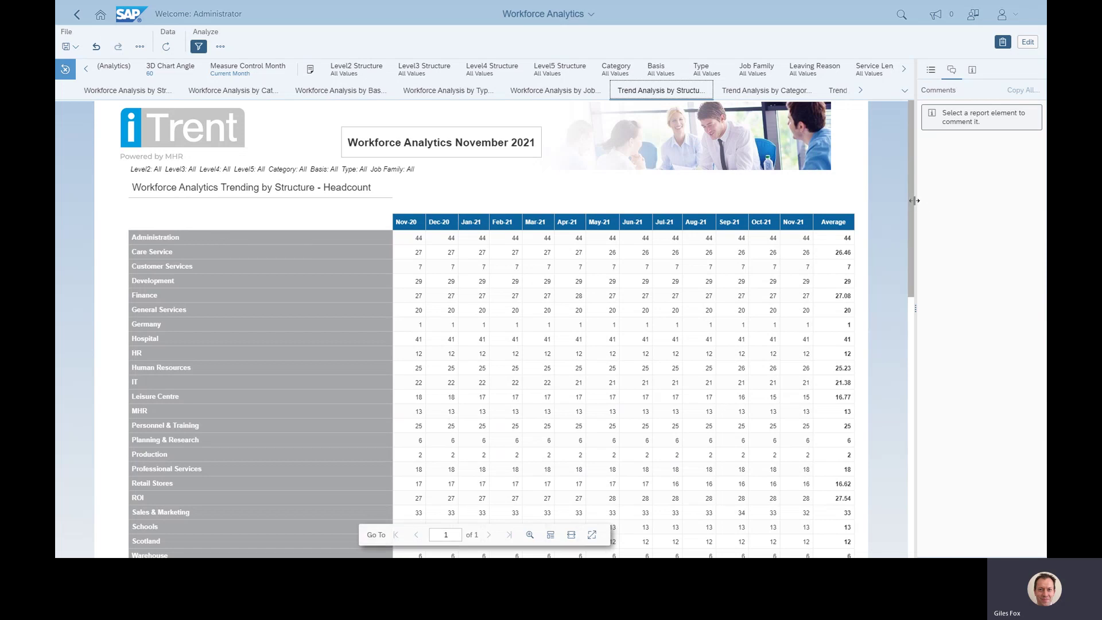
drag(912, 205, 904, 343)
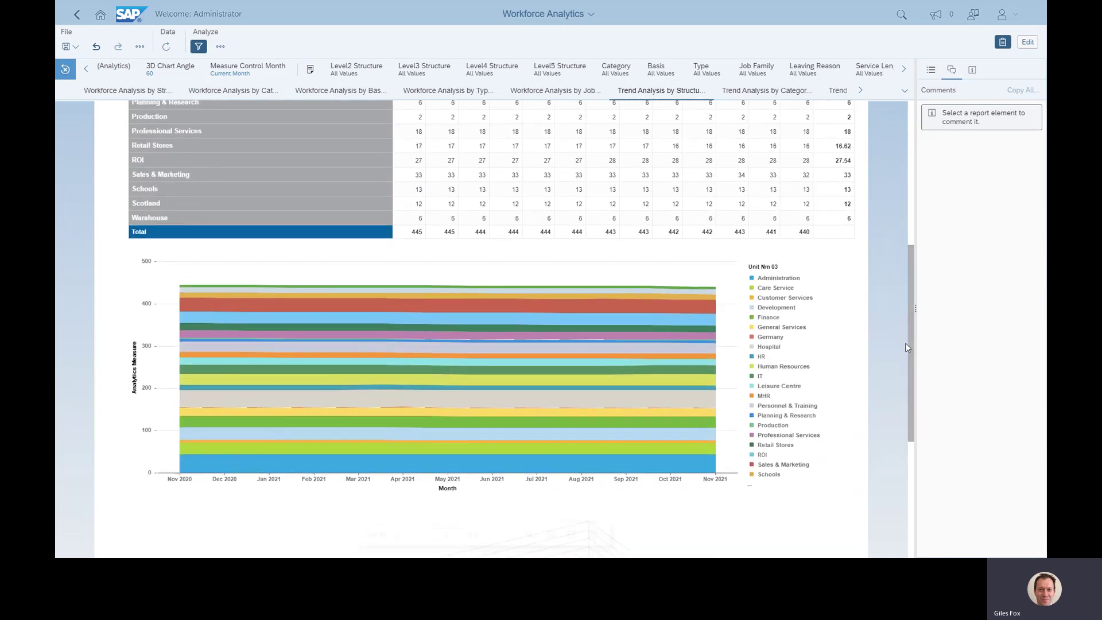
drag(912, 351, 908, 245)
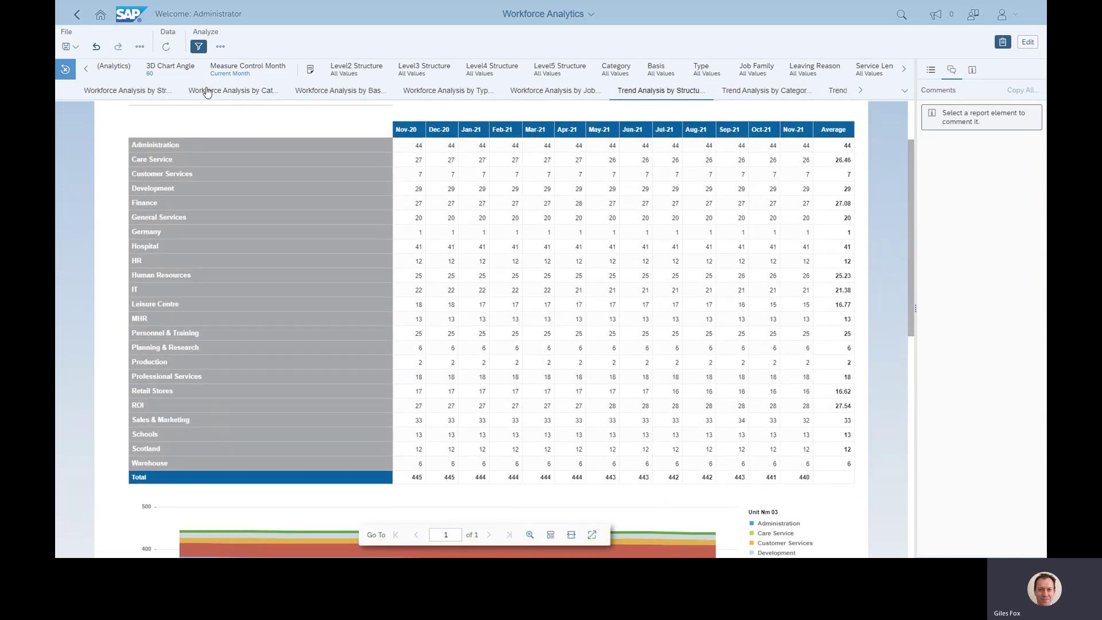
- Set the trend report's Measure Control (Analytics) to Leavers and review the monthly table and area chart
click(86, 69)
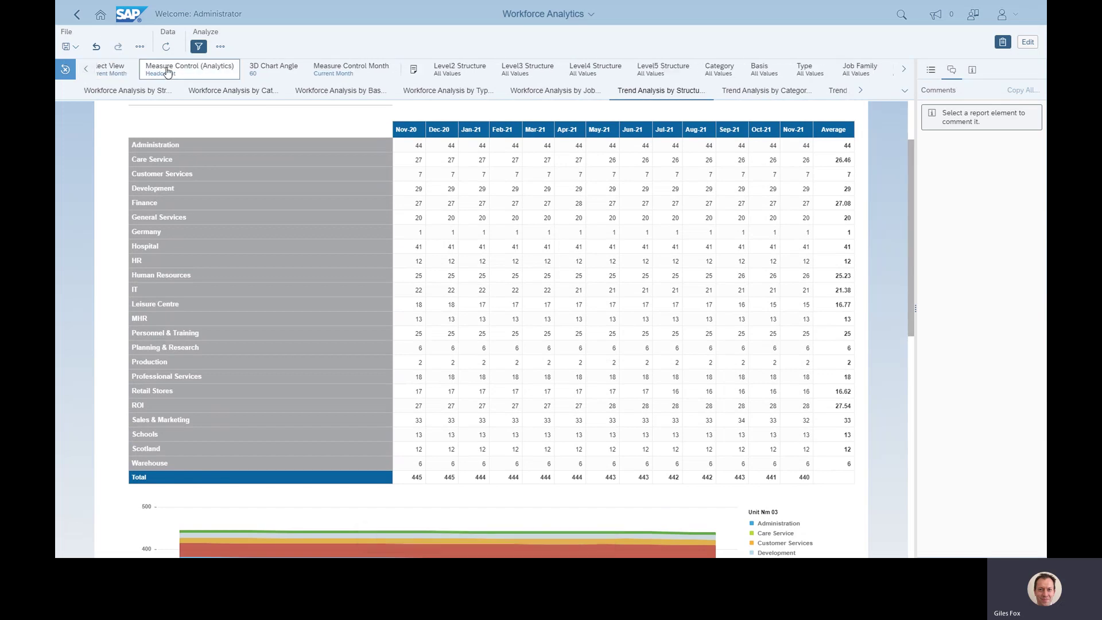
click(184, 70)
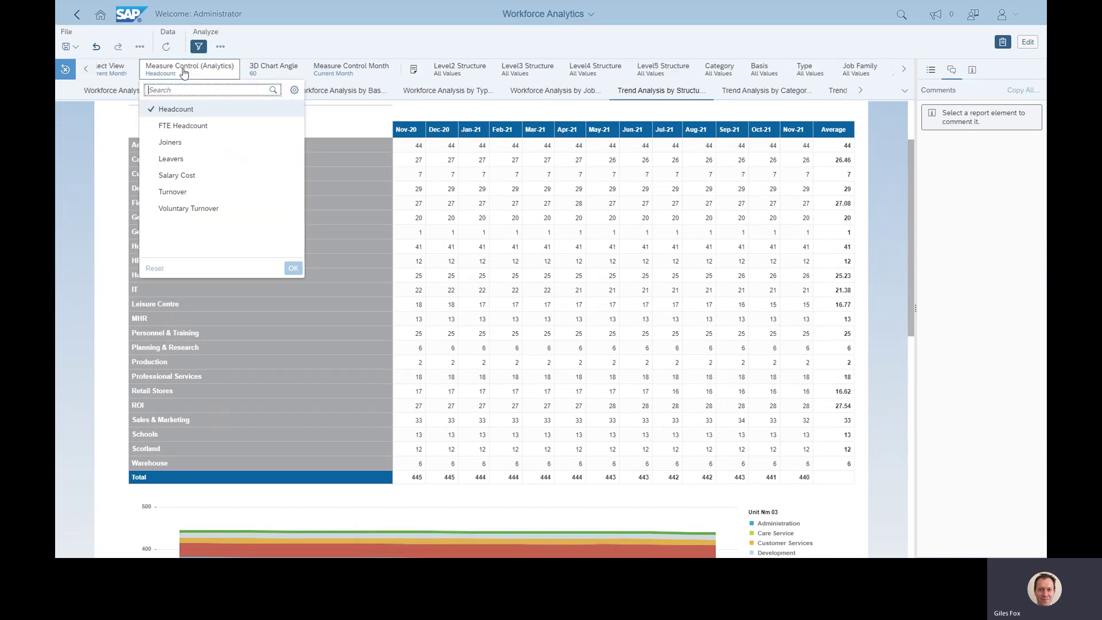
click(182, 160)
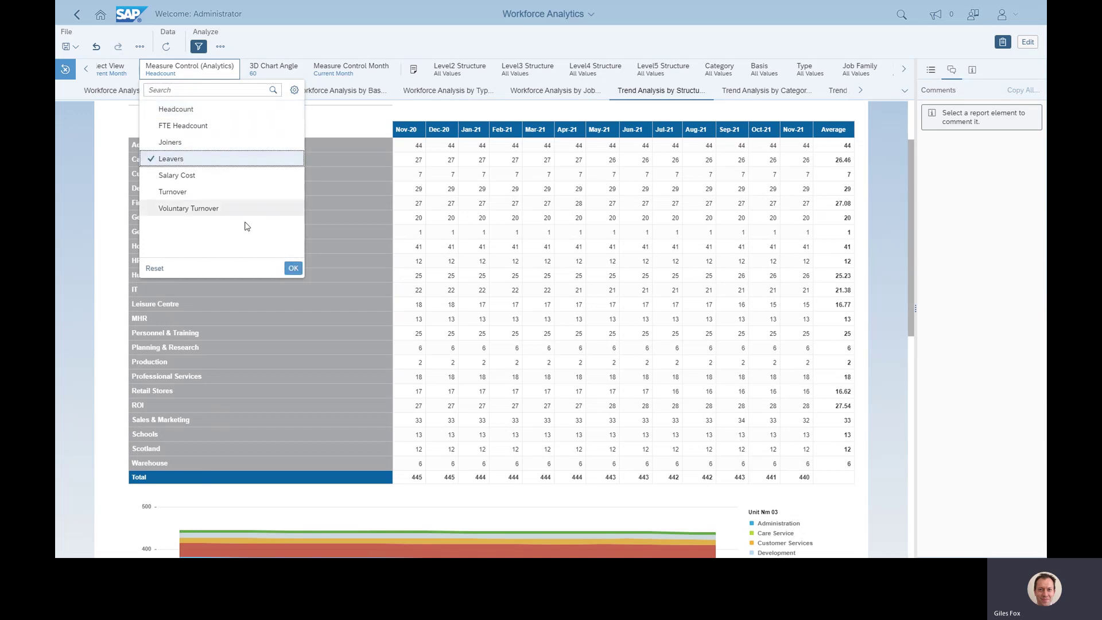
click(293, 270)
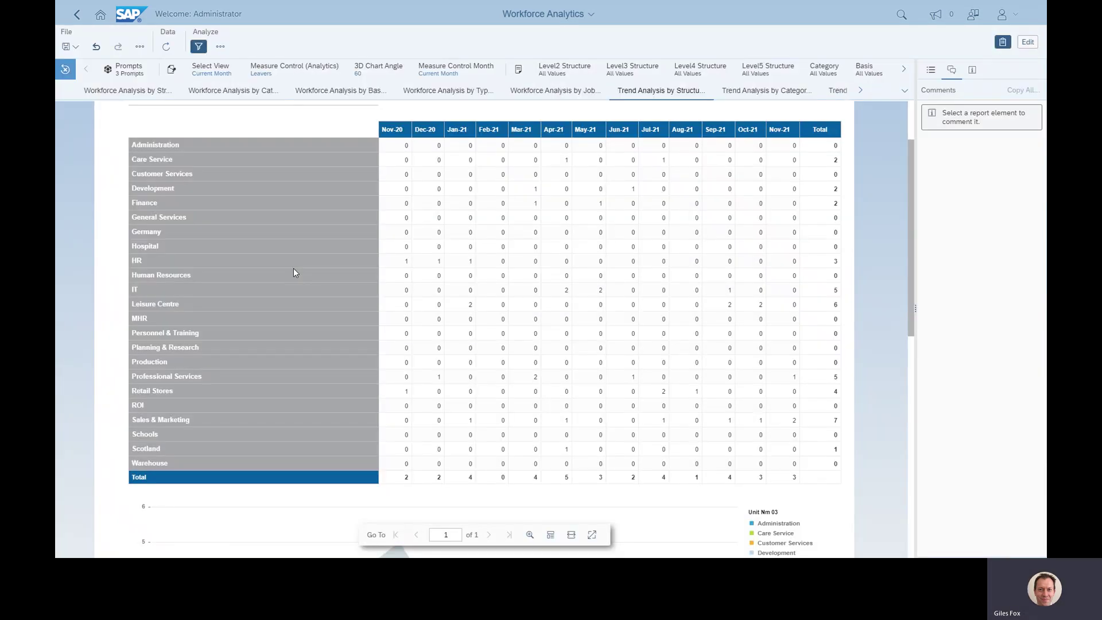
drag(911, 204, 908, 312)
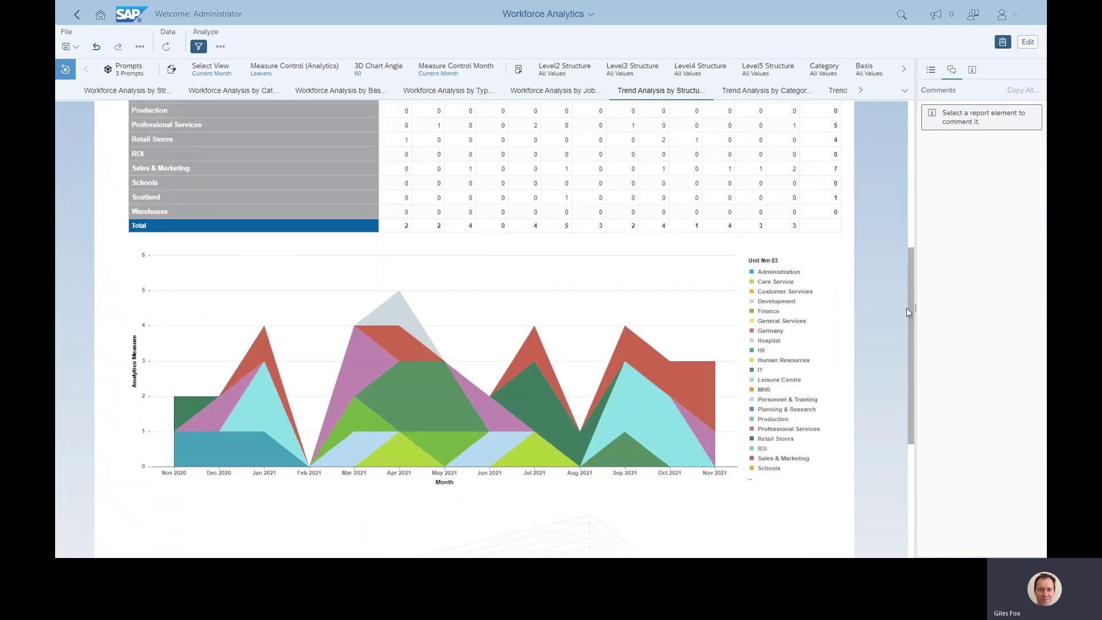
drag(912, 330, 915, 192)
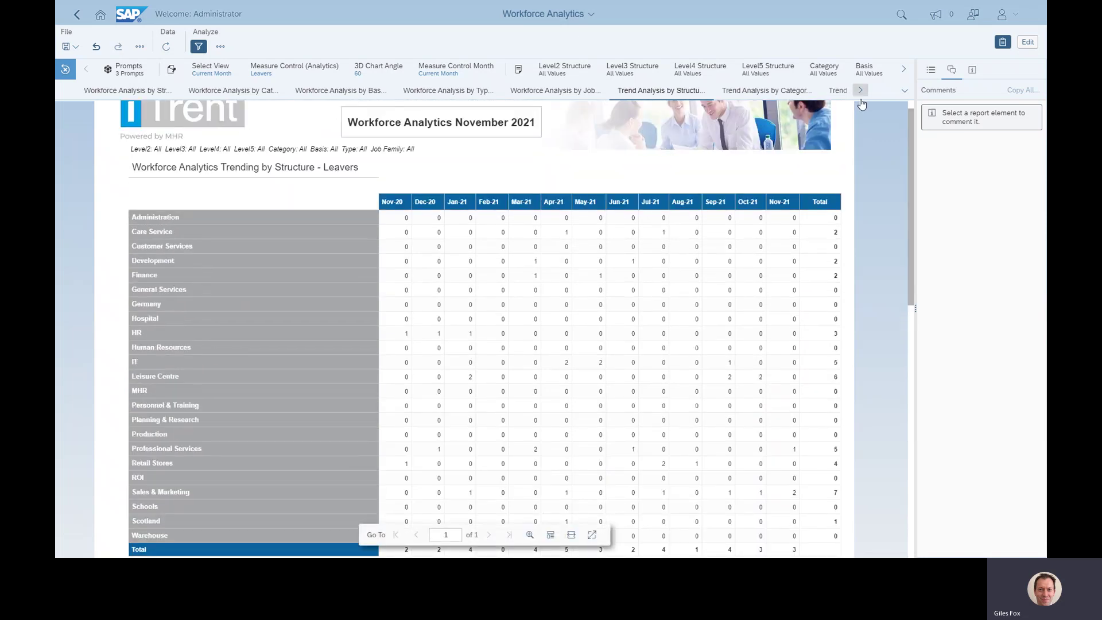
- Open the Age Analysis report, set Measure Control (Analytics) to Headcount and examine the age band pie chart
click(905, 90)
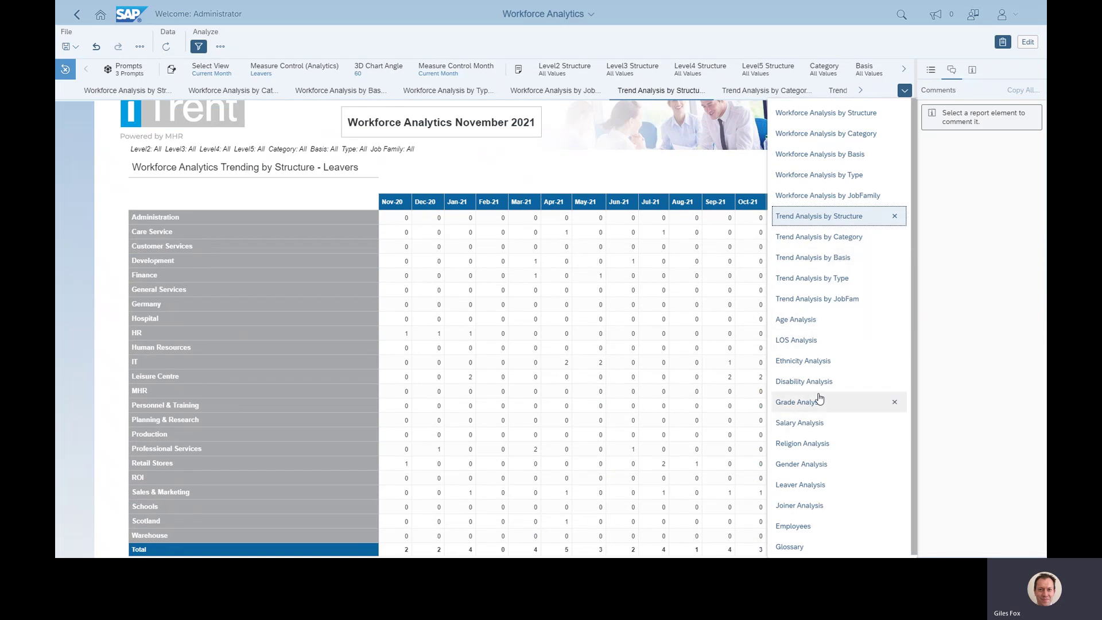
click(820, 320)
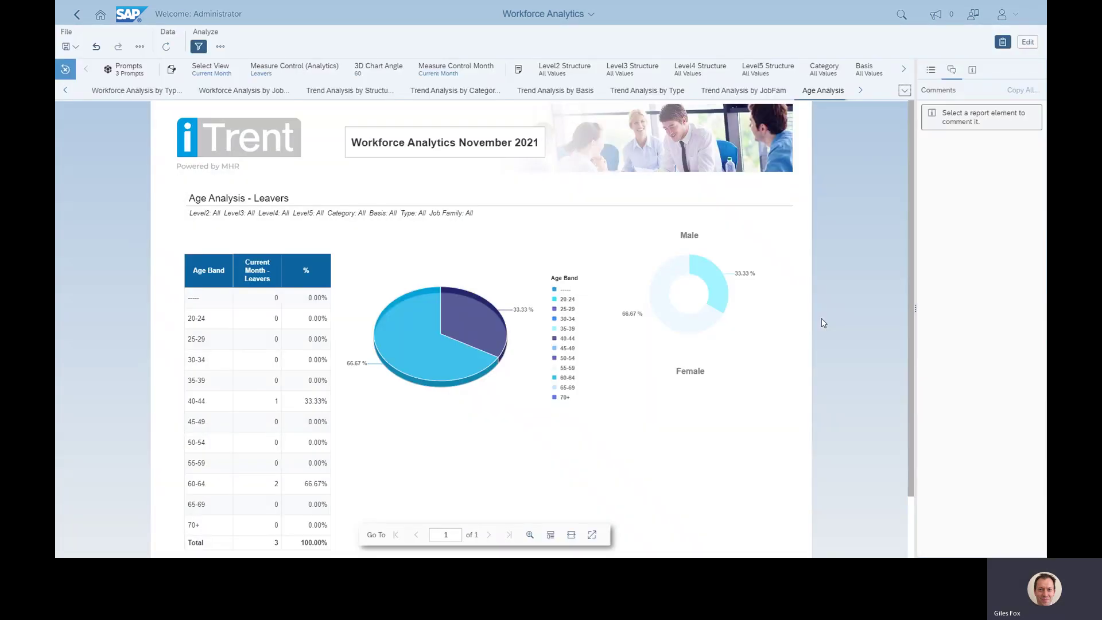
click(277, 72)
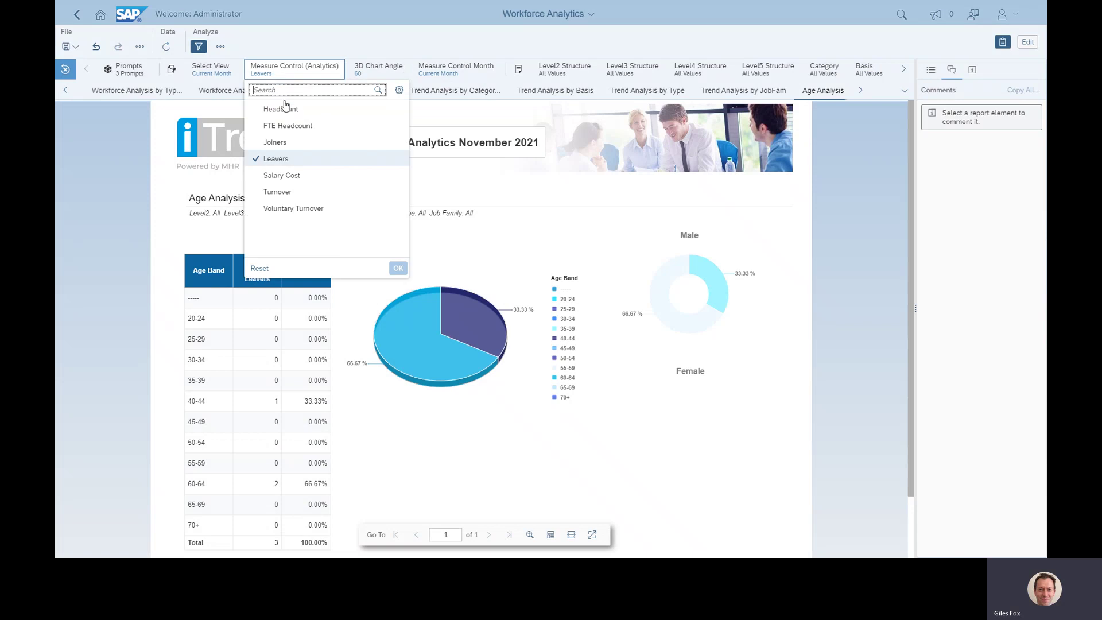
click(284, 109)
click(398, 268)
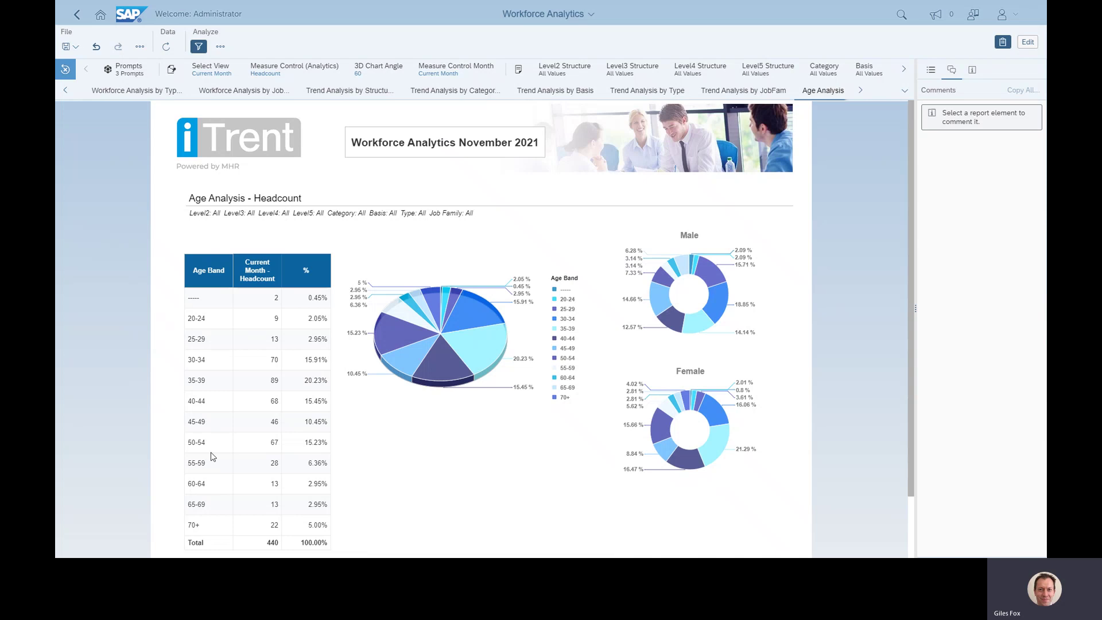
mouse_move(418, 357)
mouse_move(455, 332)
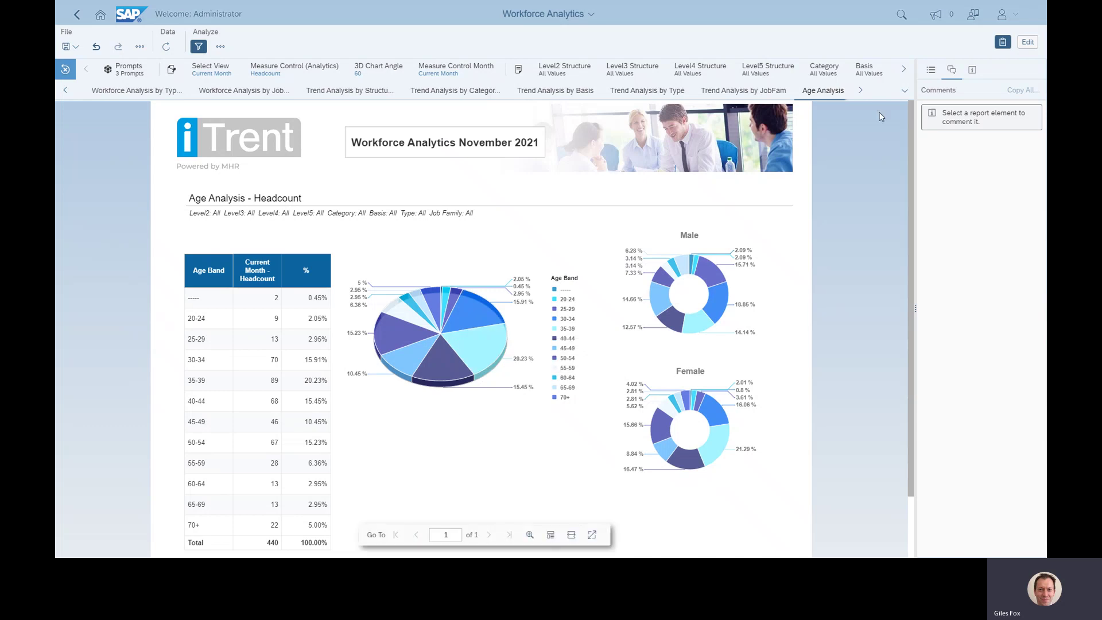
- Look through the list of available reports and examine the age band pie chart and the male and female age charts
click(905, 90)
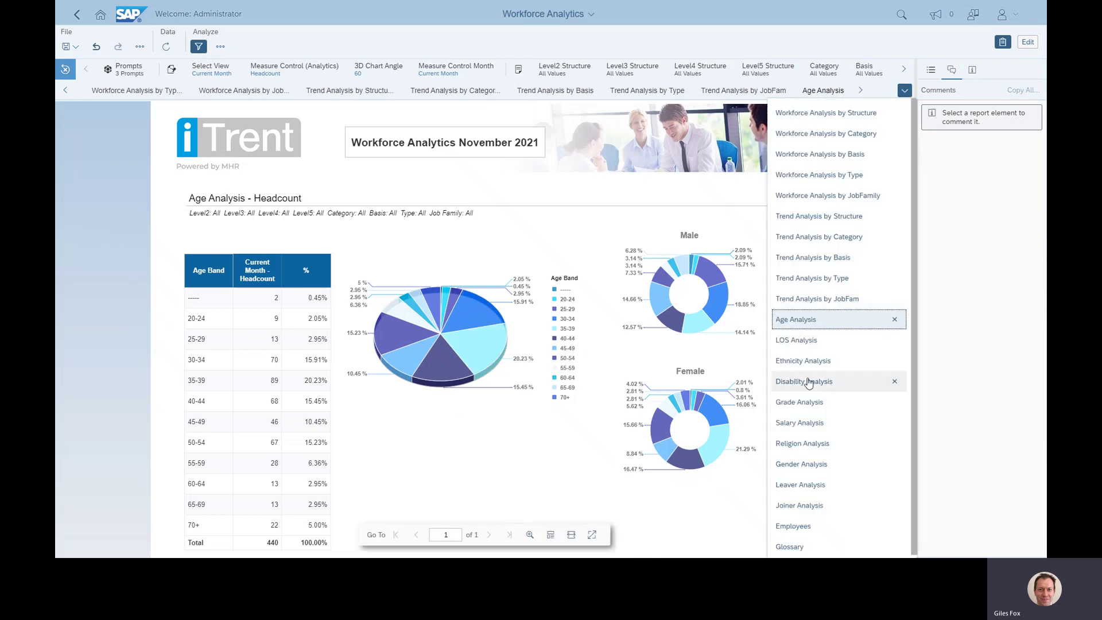
click(494, 448)
mouse_move(682, 320)
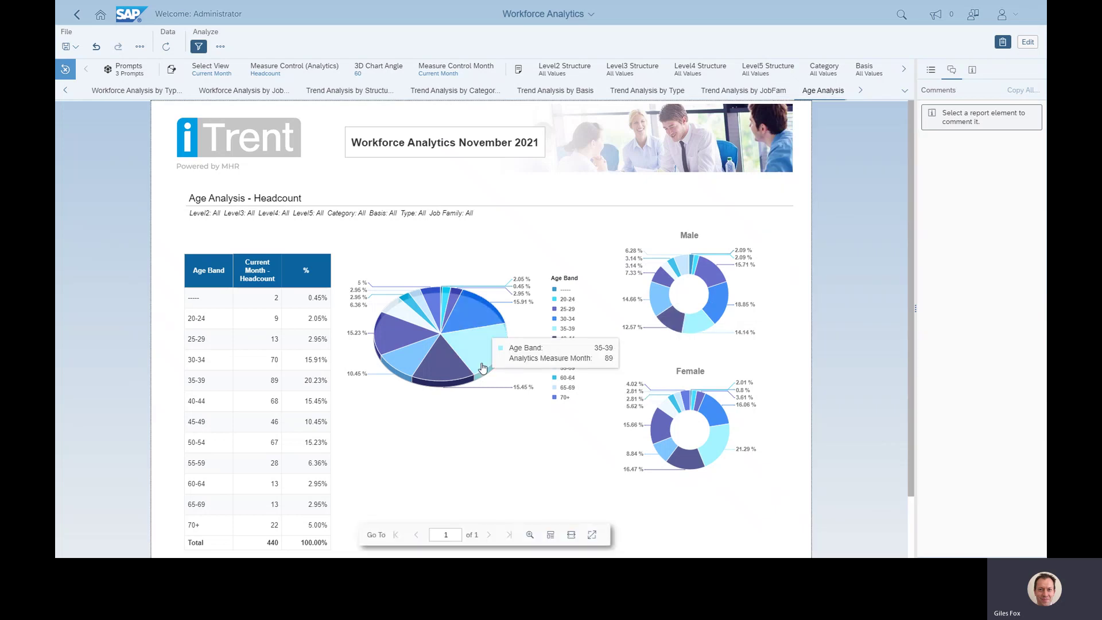
mouse_move(710, 280)
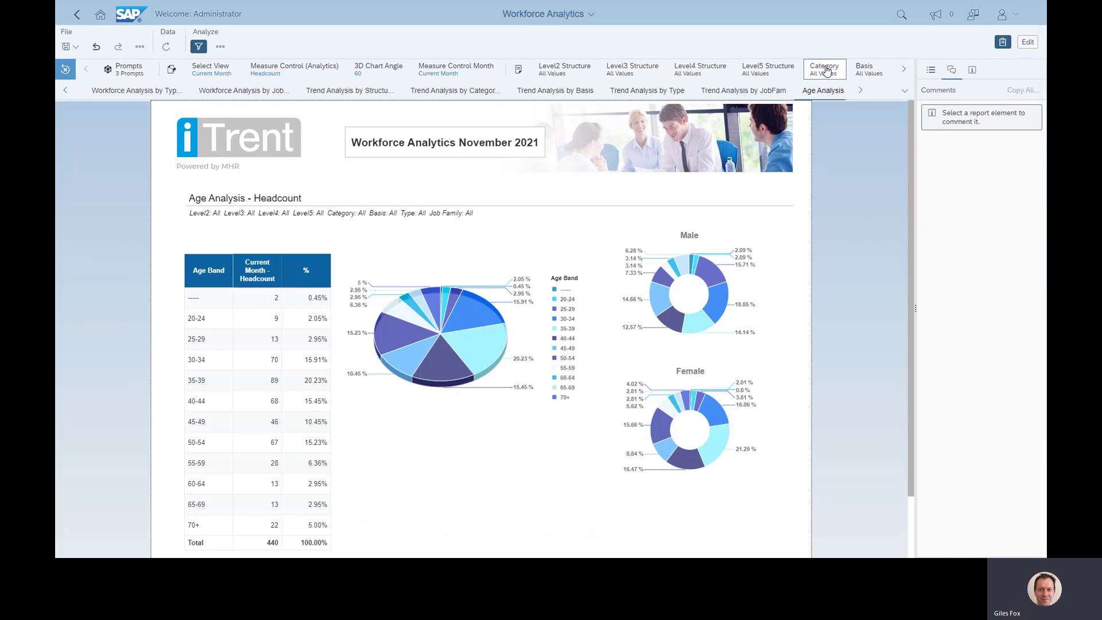
- Filter the Age Analysis report by Level3 Structure to show only Human Resources
click(634, 68)
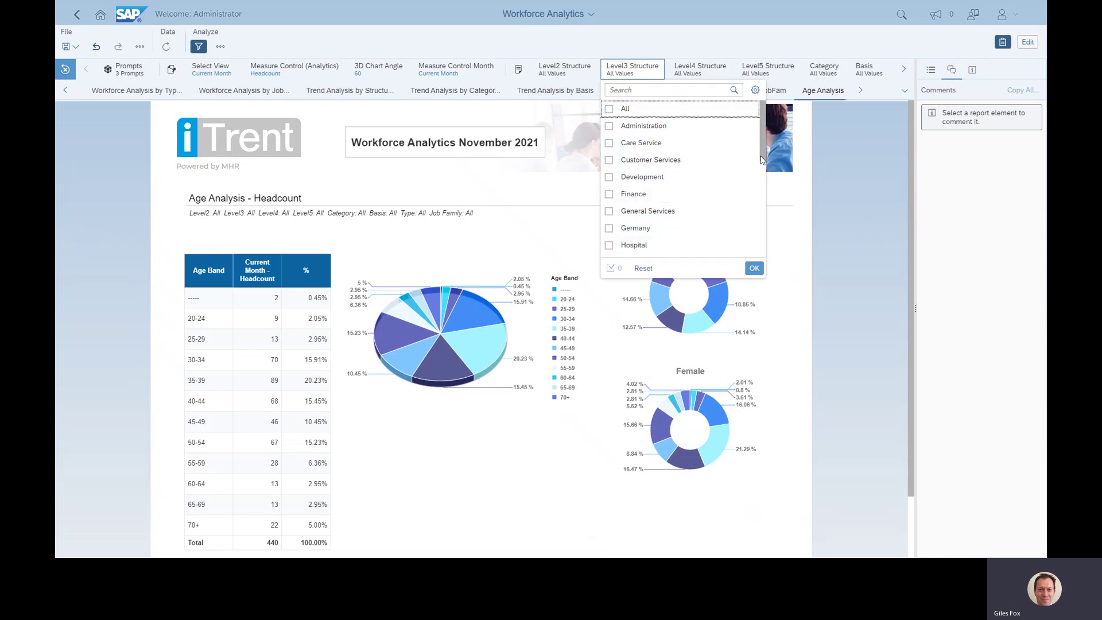
scroll(762, 176, down, 2)
click(628, 225)
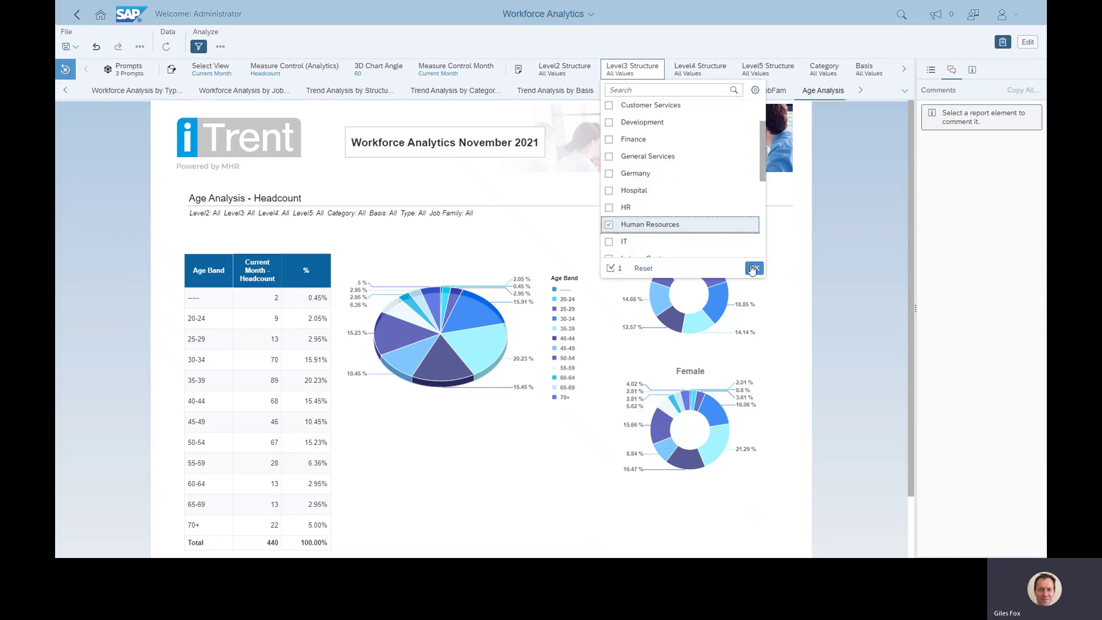
key(Return)
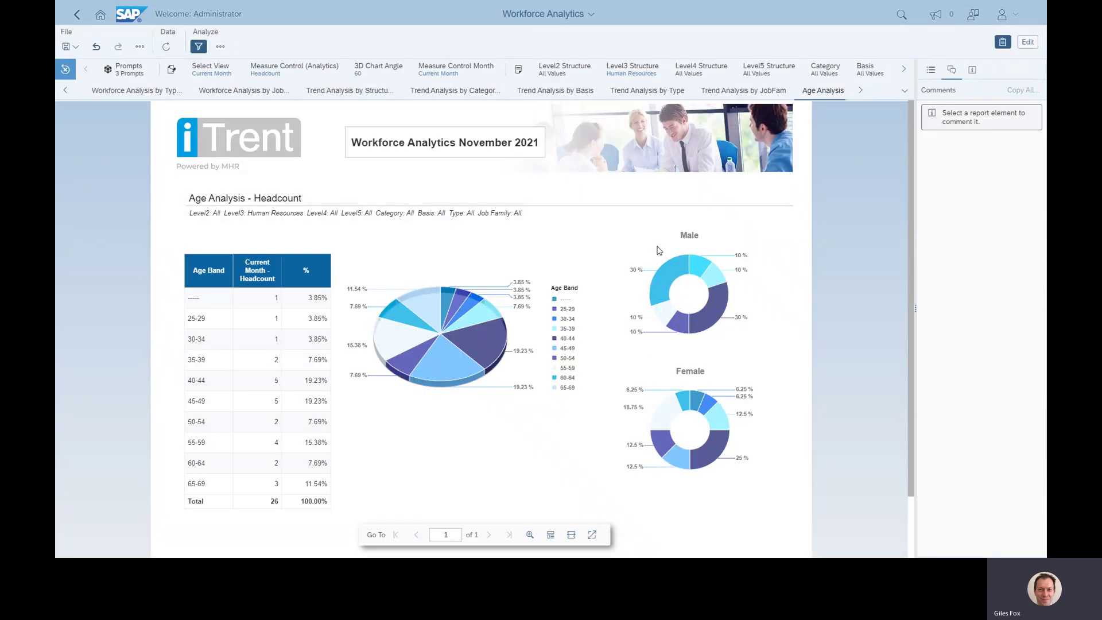
- Open the Ethnicity Analysis report and examine its ethnic origin pie chart
click(904, 90)
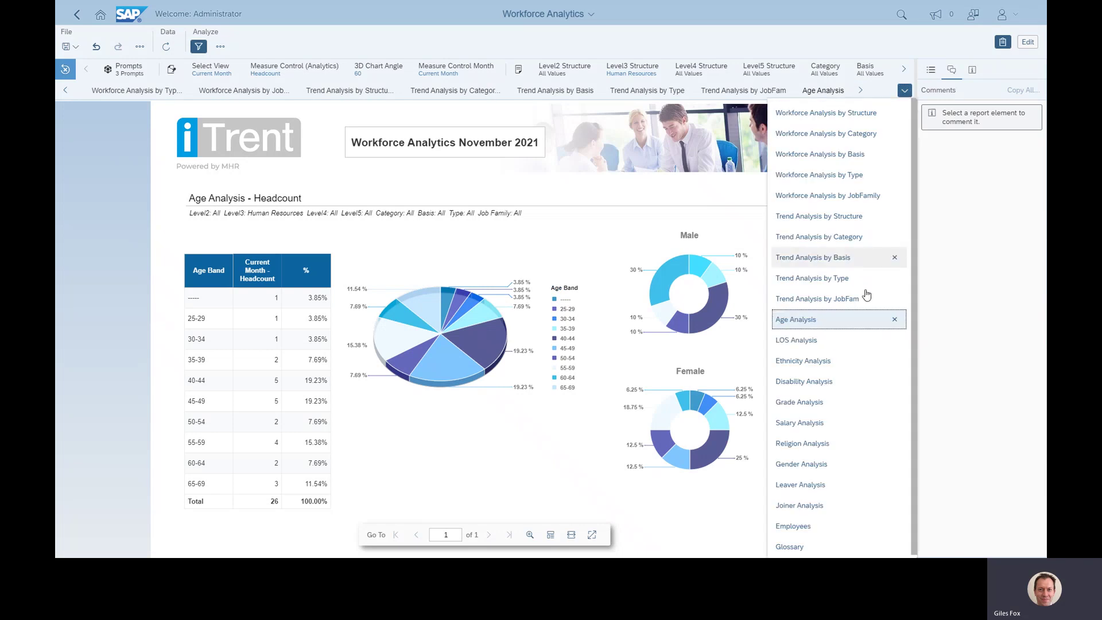
click(817, 366)
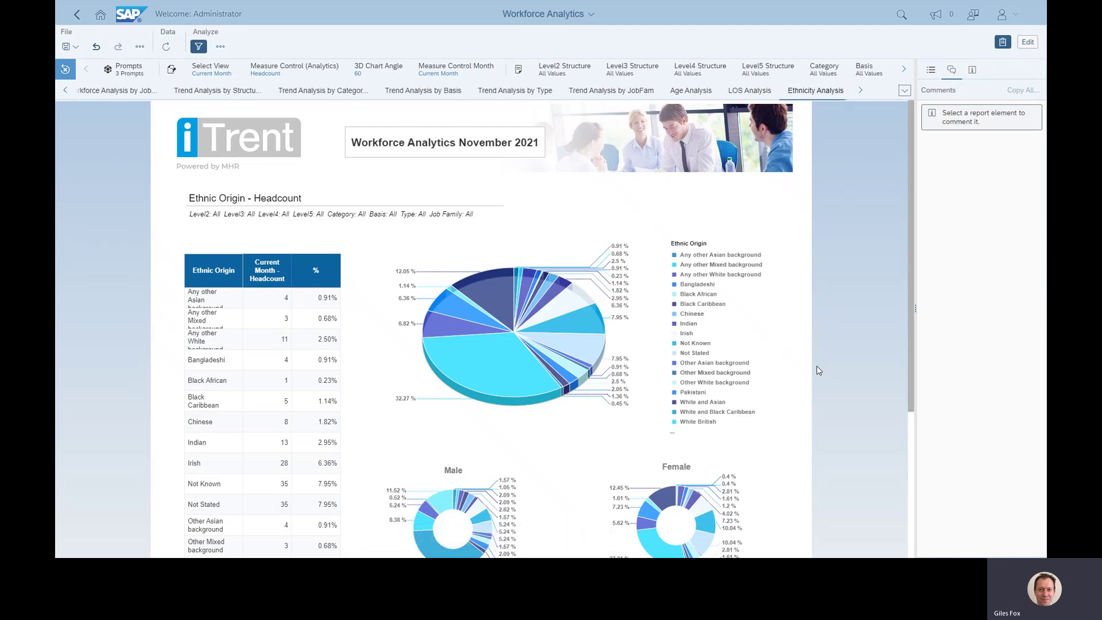
mouse_move(517, 327)
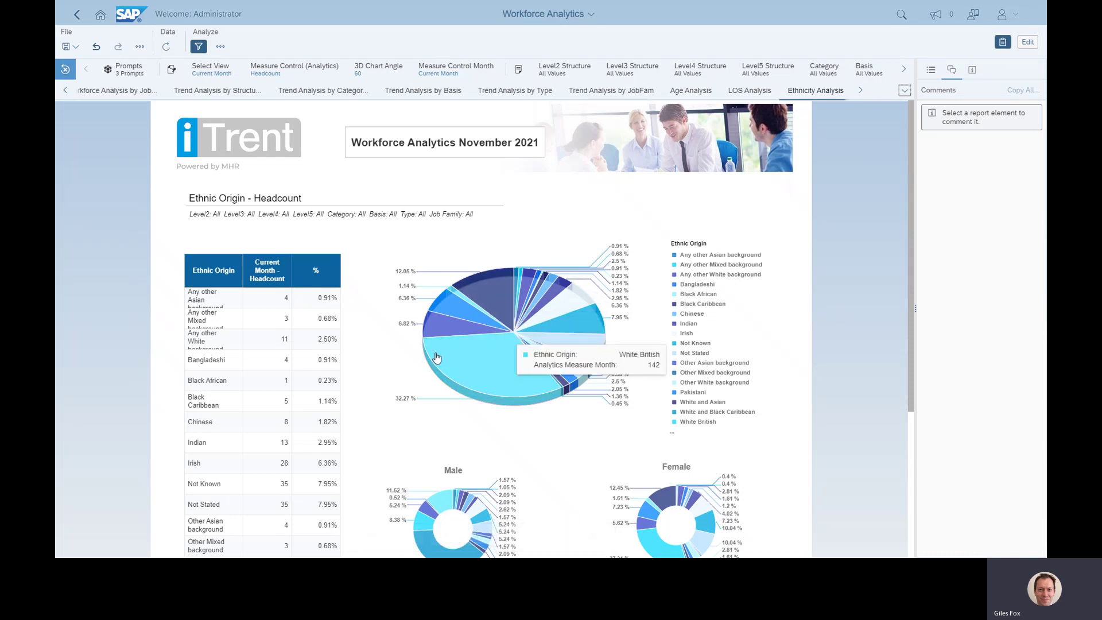
- Open the Leaver Analysis report and review its leaving reason word cloud, male and female charts, and Leavers Detail Listing
click(904, 91)
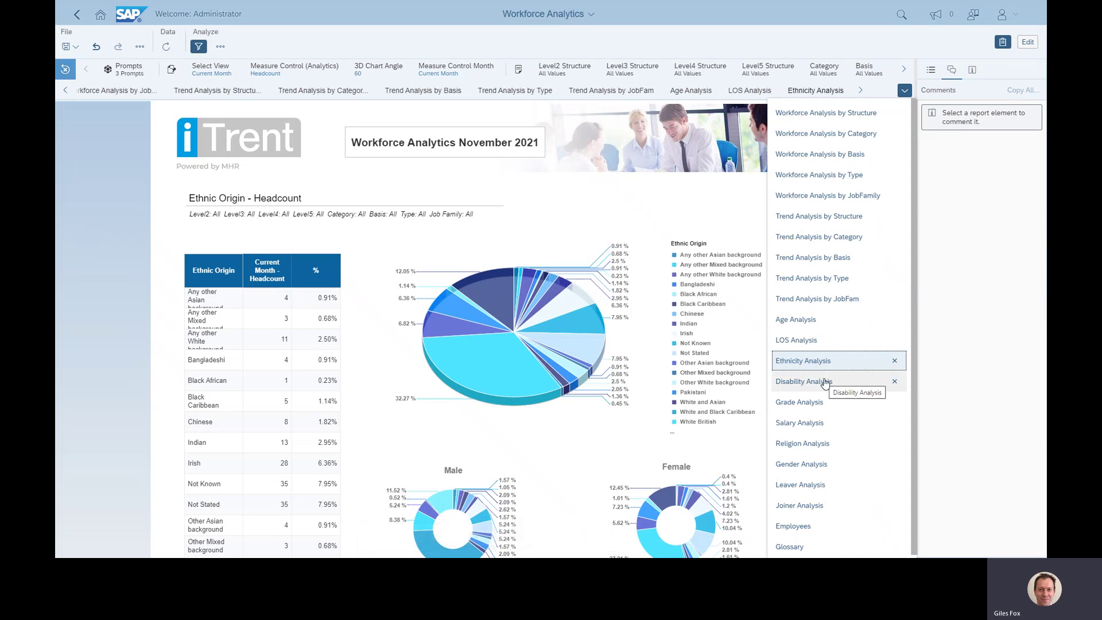
mouse_move(479, 381)
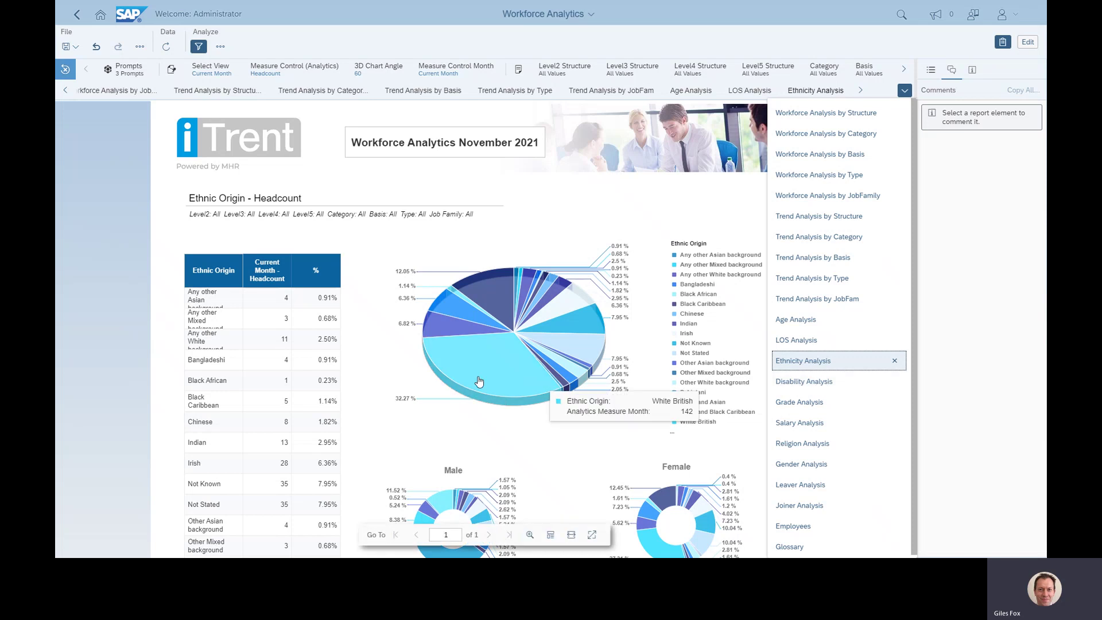
mouse_move(495, 297)
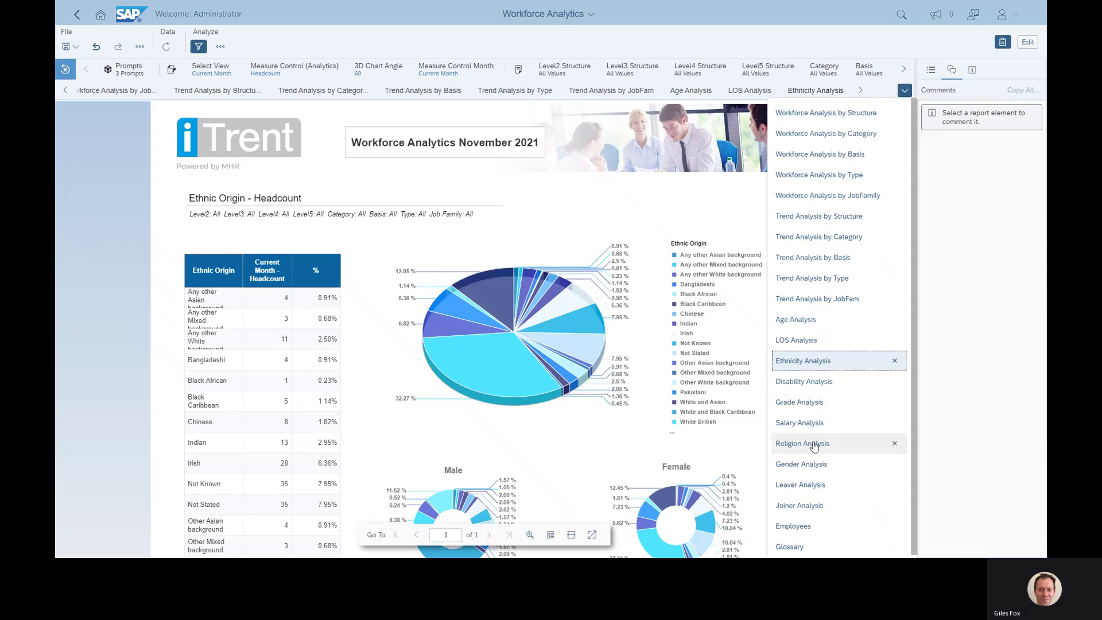
click(803, 486)
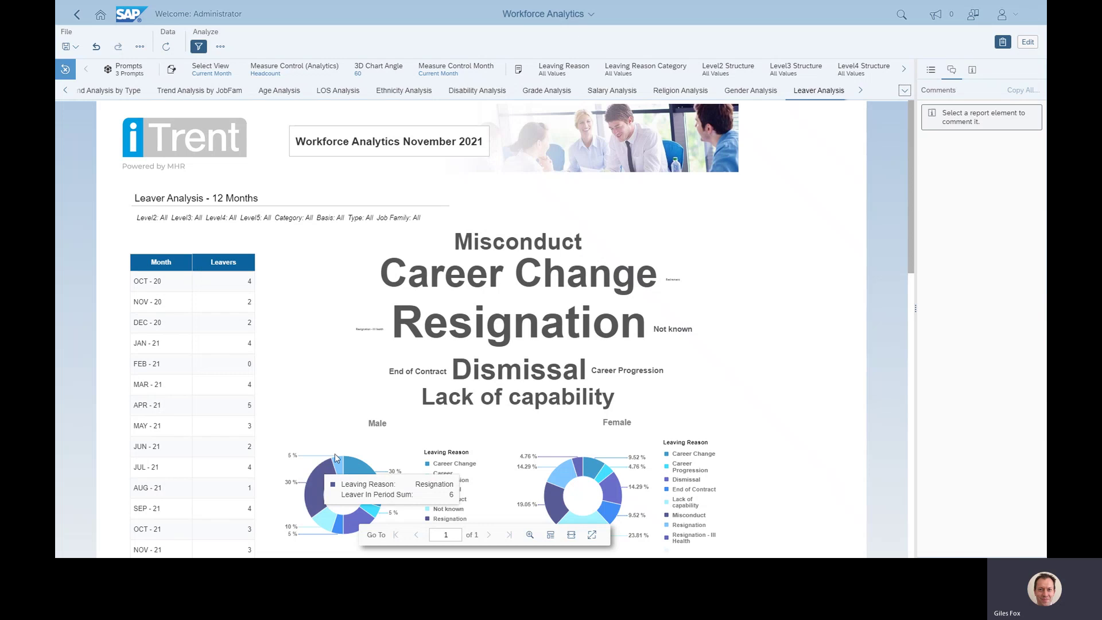
mouse_move(484, 334)
mouse_move(534, 245)
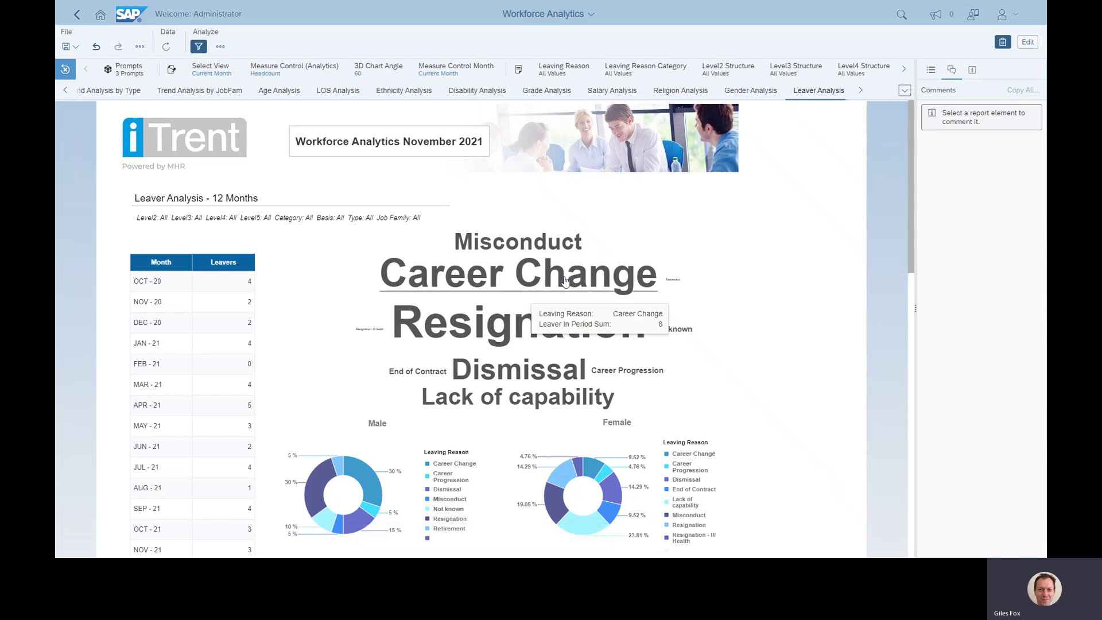
drag(911, 232, 908, 280)
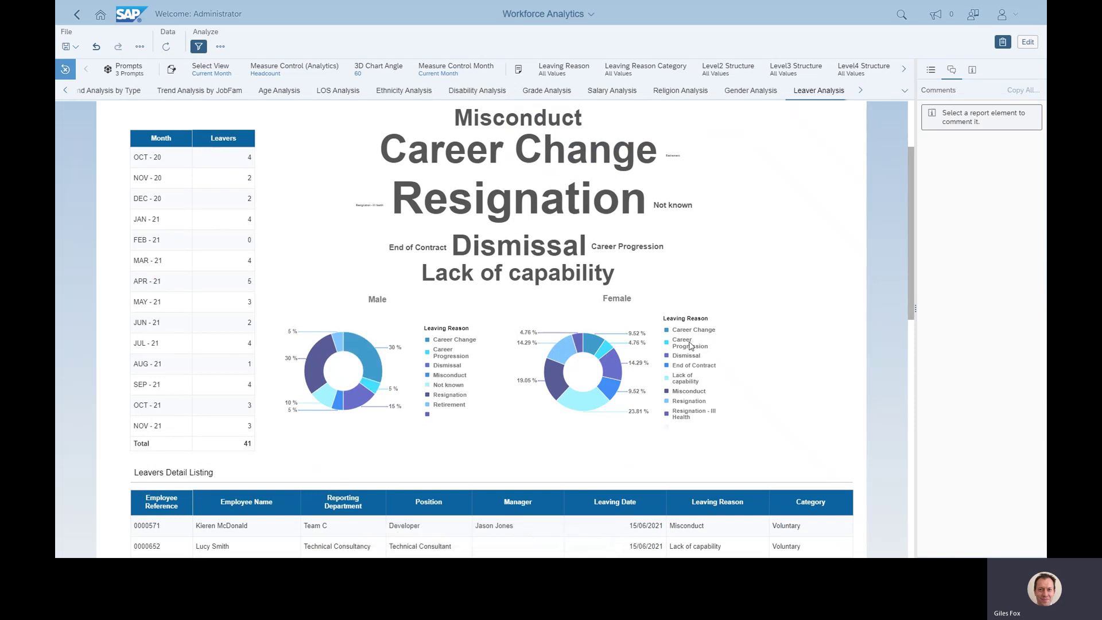
drag(912, 278, 901, 395)
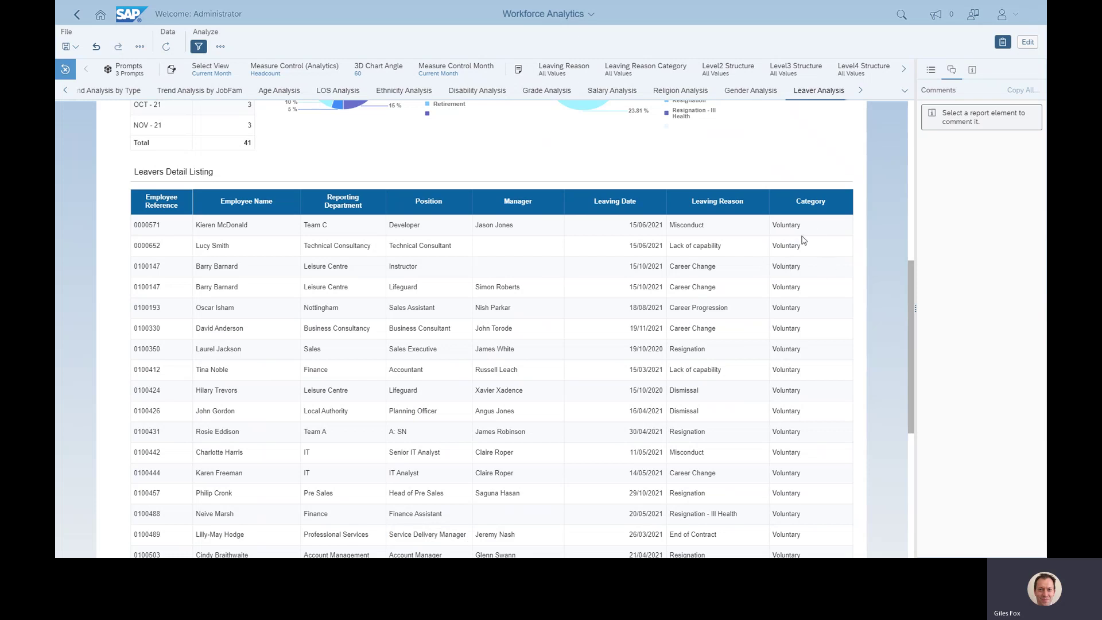
- Open the Joiner Analysis report and review its chart of joiners by sex and the Joiners - Detail Listing
click(904, 90)
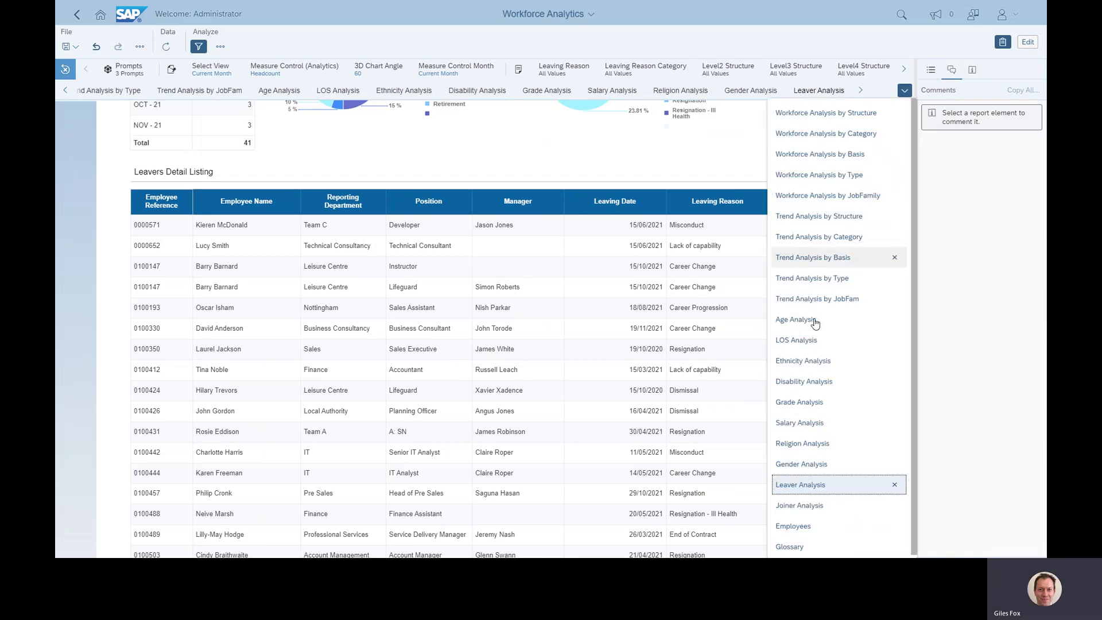
click(799, 505)
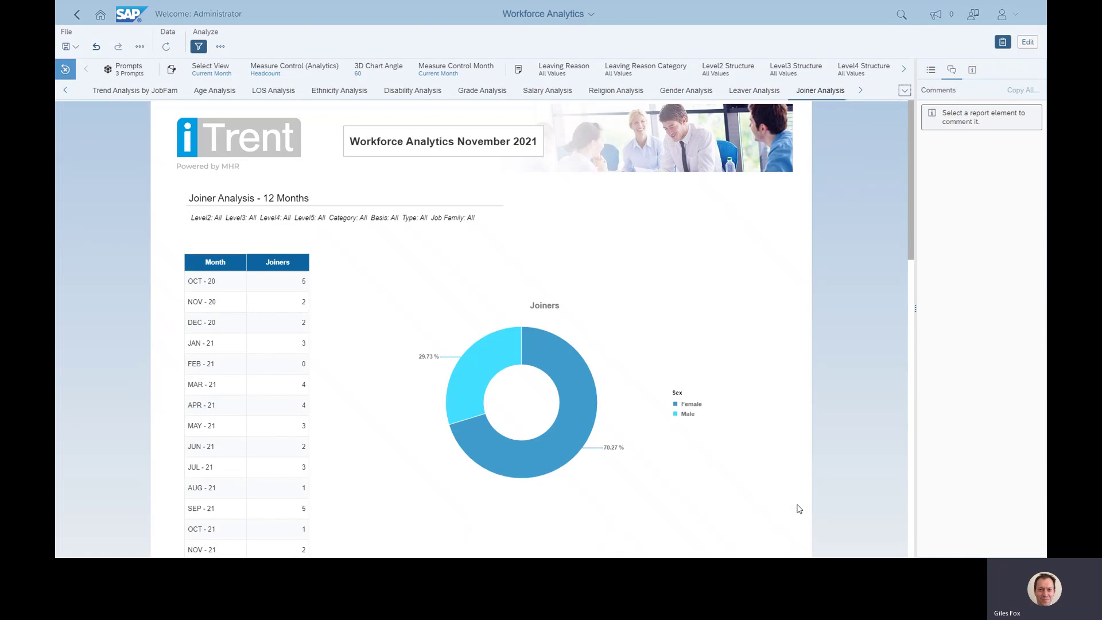
mouse_move(587, 374)
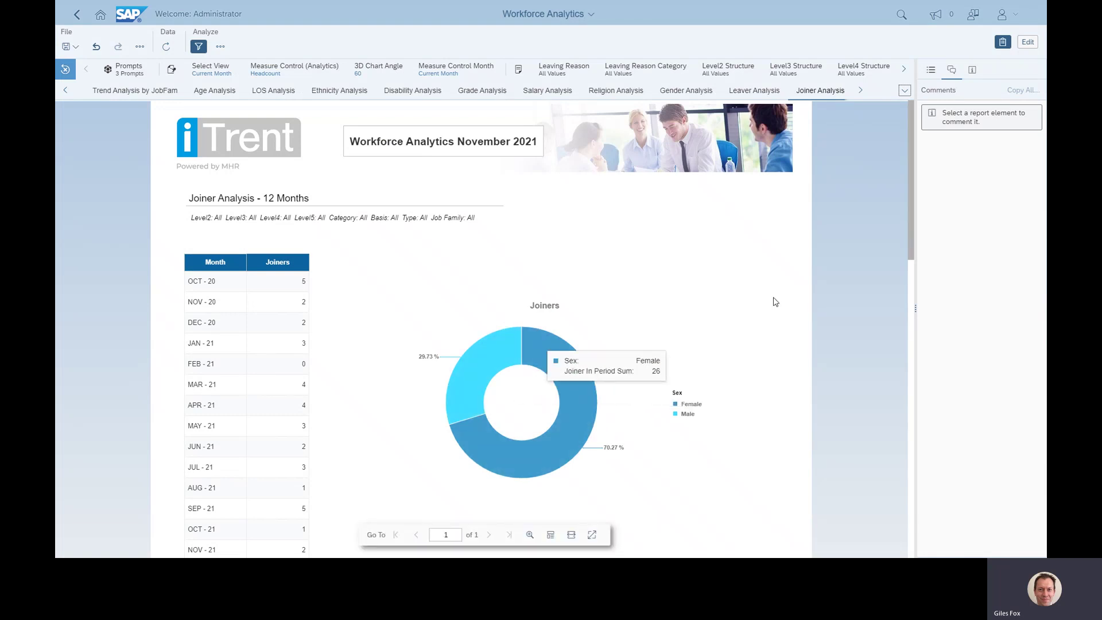
drag(909, 231, 901, 394)
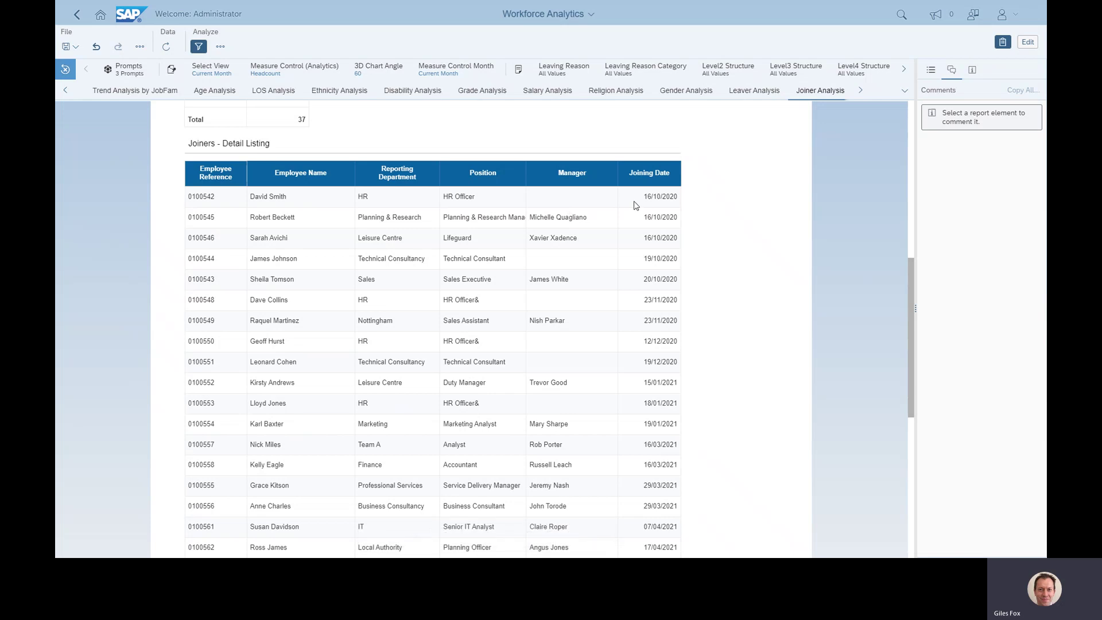
- Open the Employees report and set its Report Run Period to 11/2021
click(904, 90)
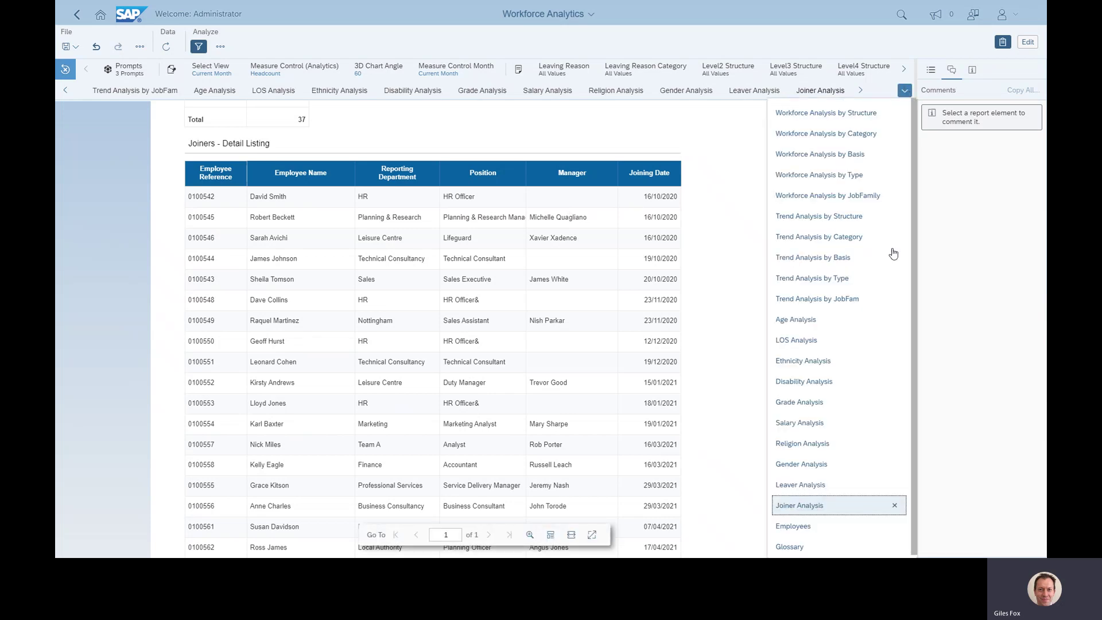
click(803, 525)
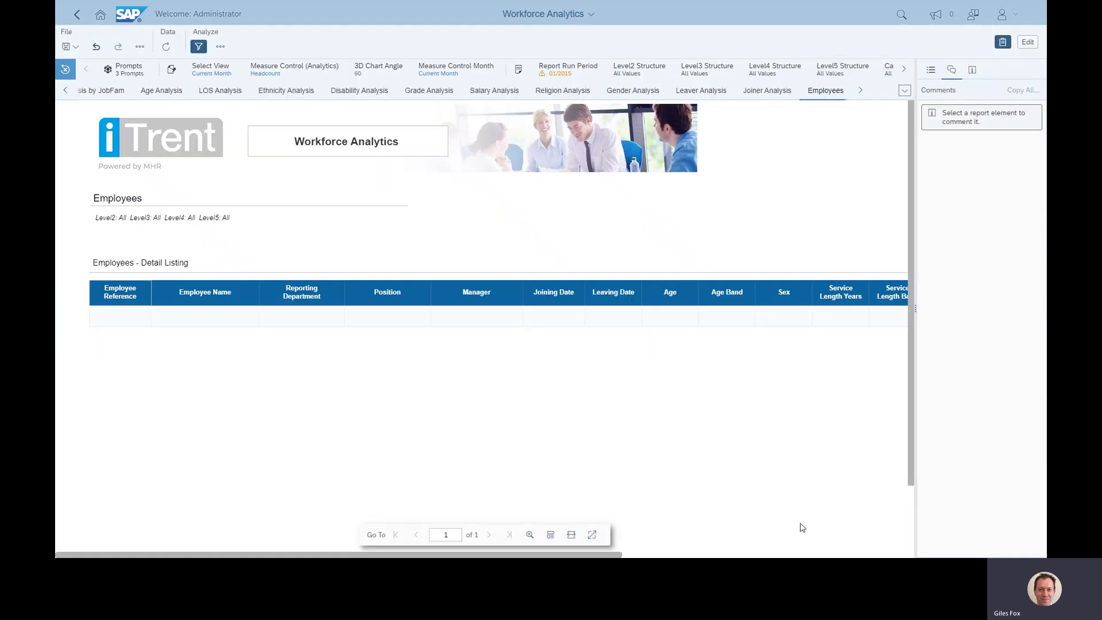
click(569, 69)
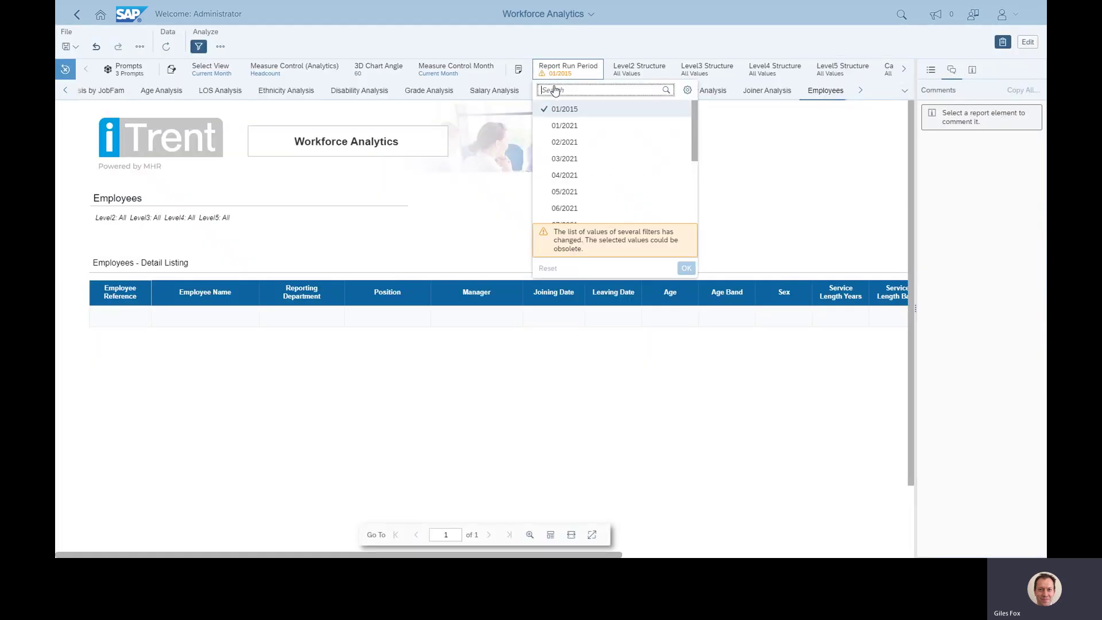
drag(696, 131, 691, 204)
click(573, 199)
click(686, 268)
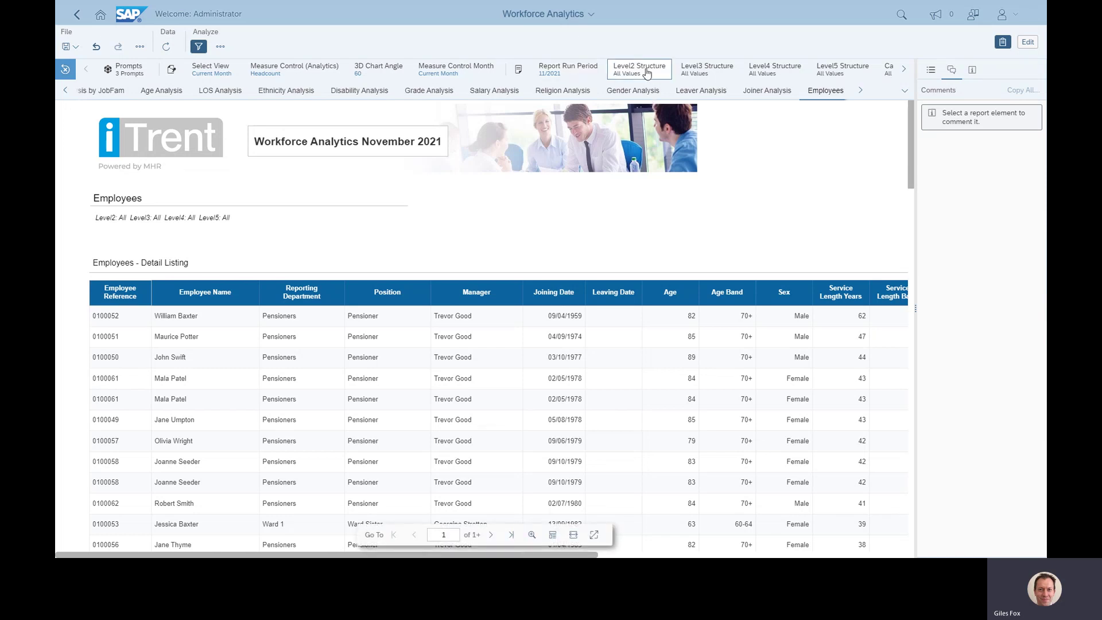
- Filter the Employees detail listing by Age Band to the blank "-----" value
click(904, 70)
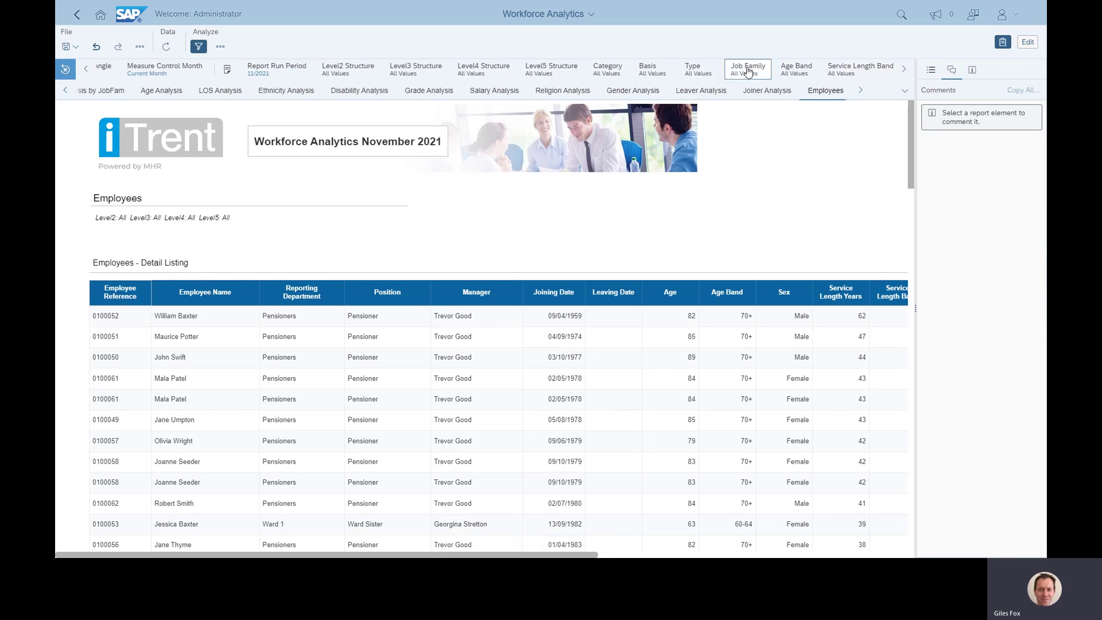
click(790, 71)
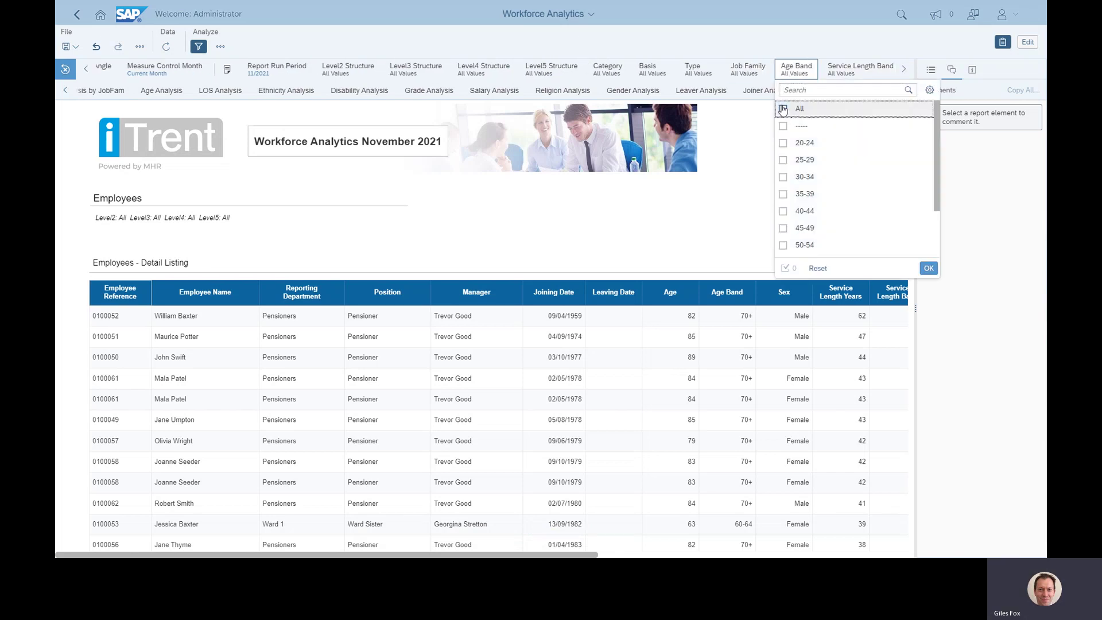
click(784, 126)
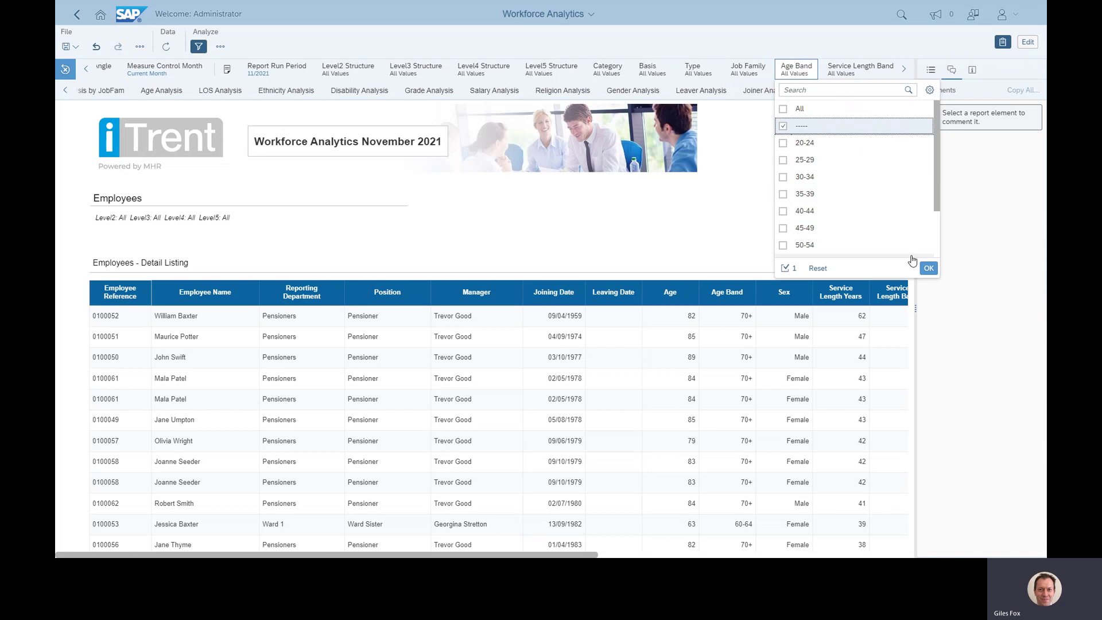
click(926, 268)
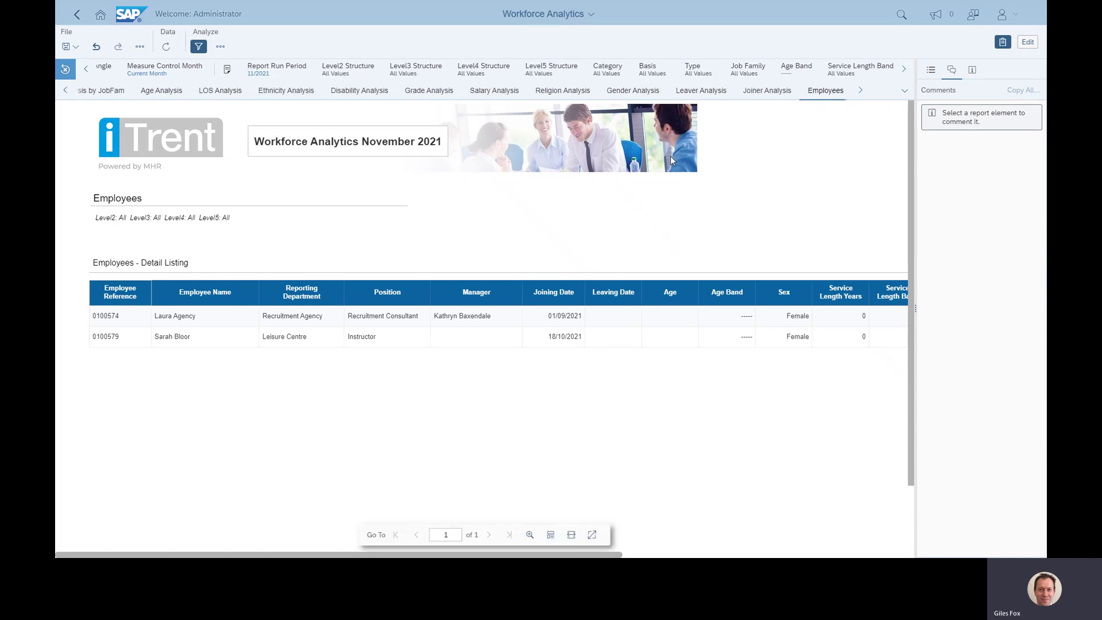
- Open the list of available reports from the Employees report
click(904, 91)
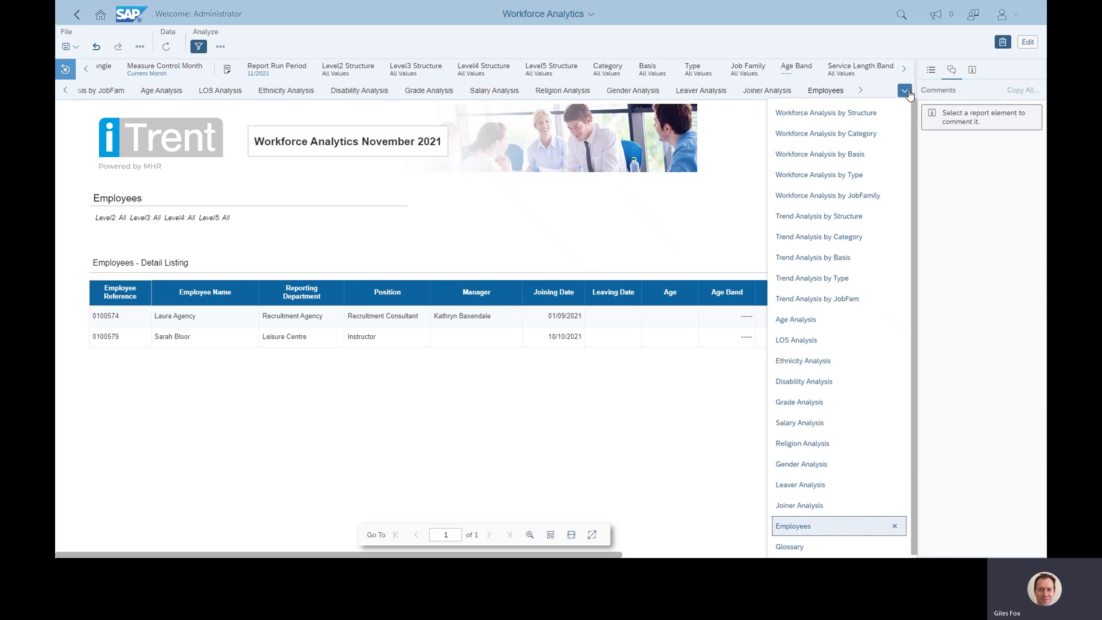